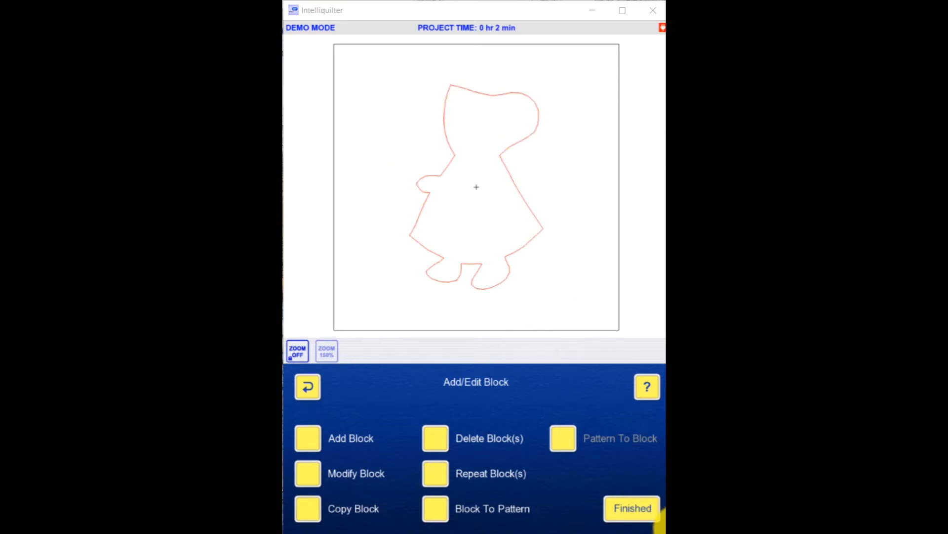
# Step: Convert the girl-shaped appliqué block to a pattern and finish block editing
pyautogui.click(633, 509)
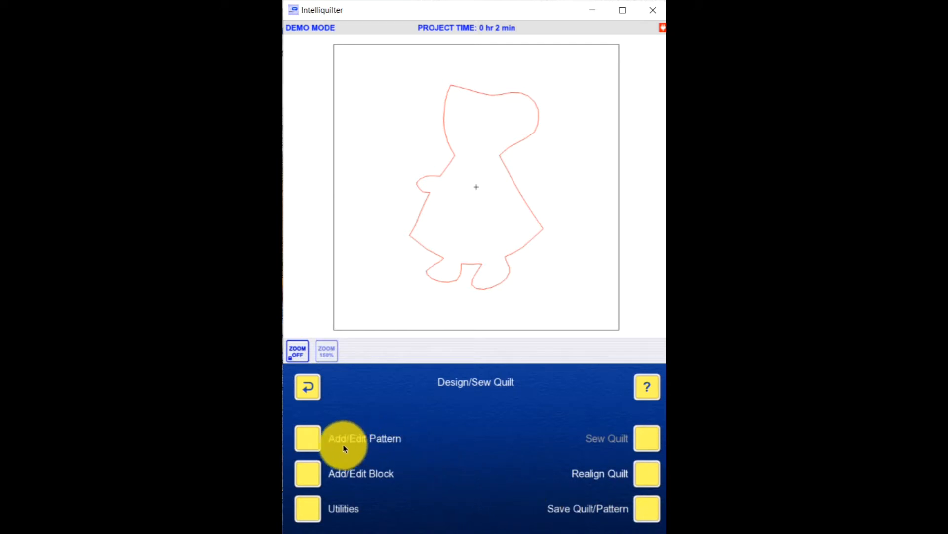
pyautogui.click(311, 474)
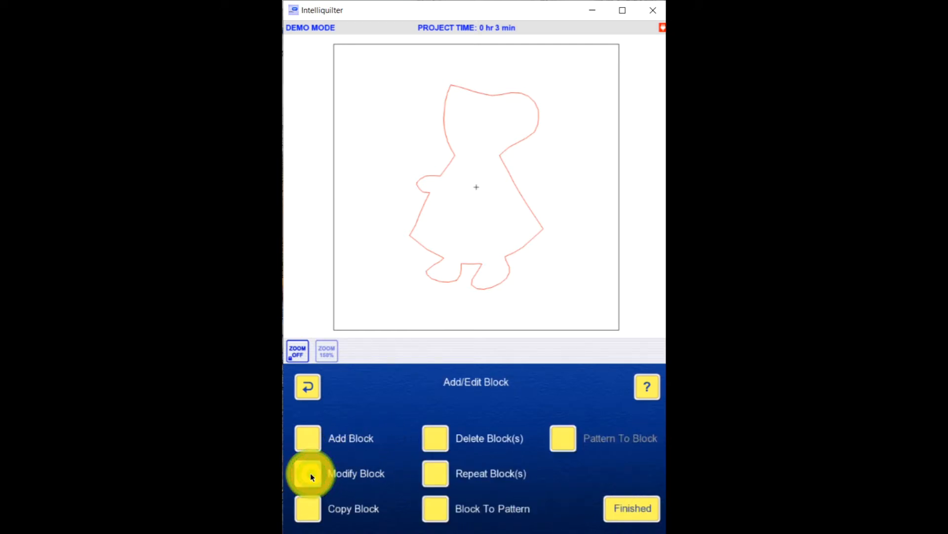
pyautogui.click(435, 508)
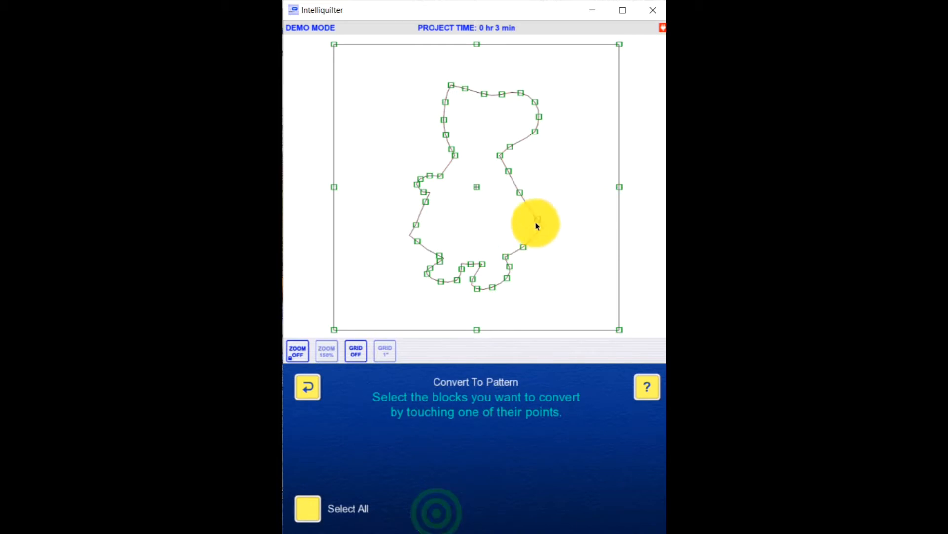
pyautogui.click(537, 224)
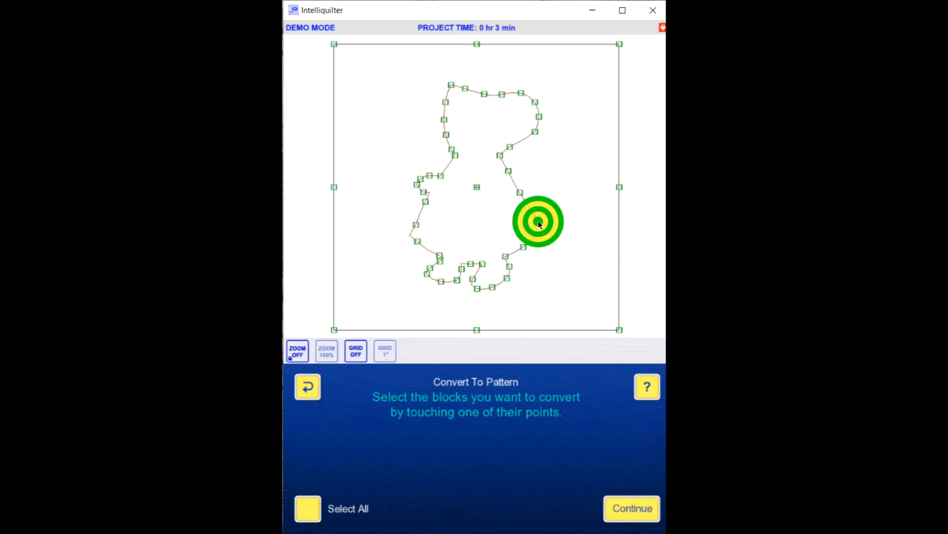
pyautogui.click(639, 509)
pyautogui.click(640, 508)
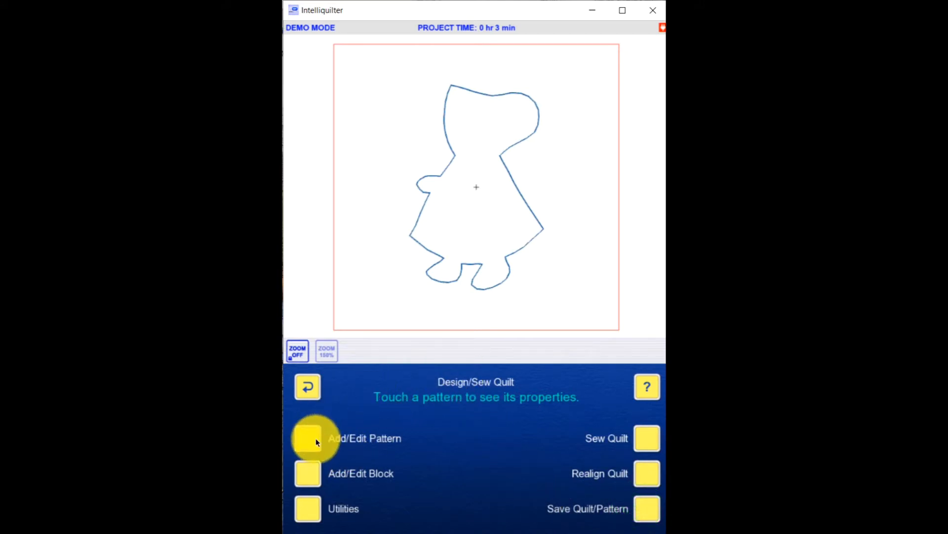
# Step: Add an echo pattern based on the girl outline, placing the echoes in the area outside the figure
pyautogui.click(310, 439)
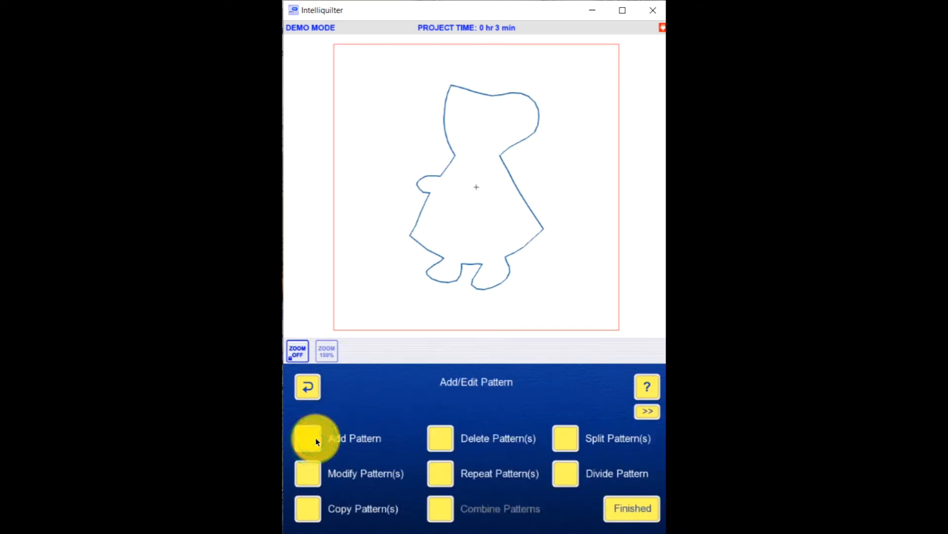
pyautogui.click(315, 439)
pyautogui.click(443, 442)
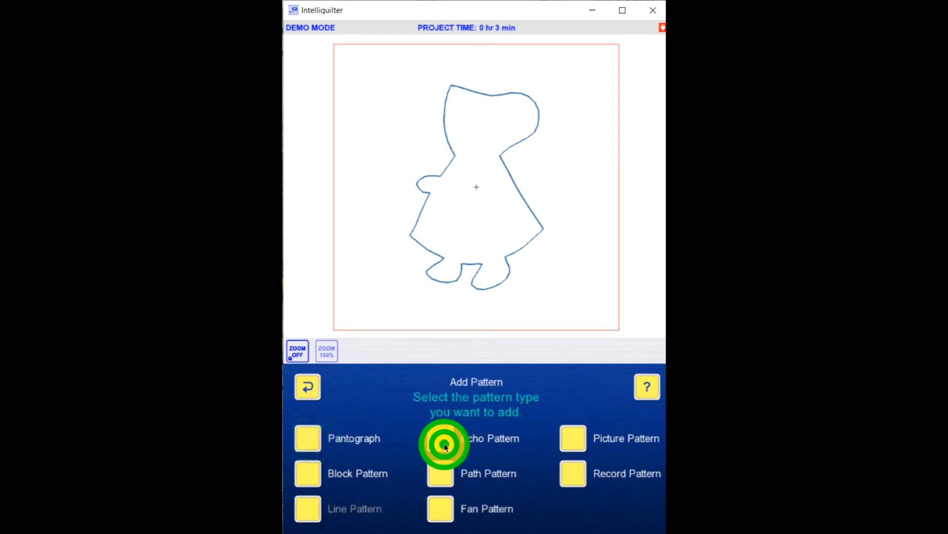
pyautogui.click(542, 232)
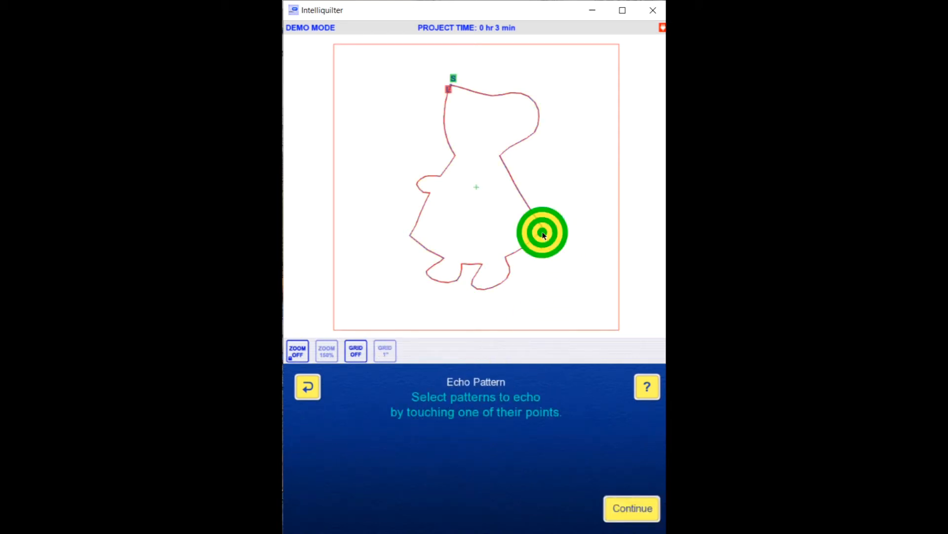
pyautogui.click(632, 512)
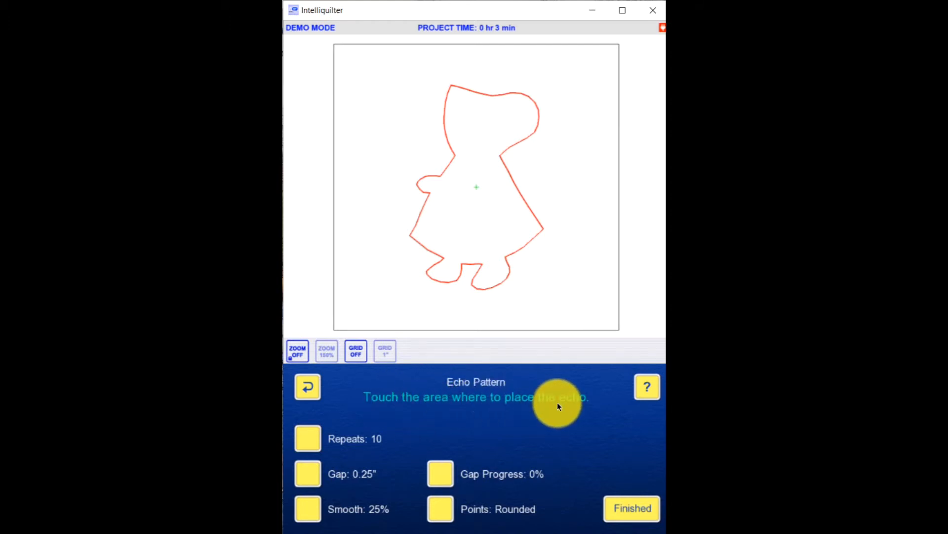
pyautogui.click(568, 282)
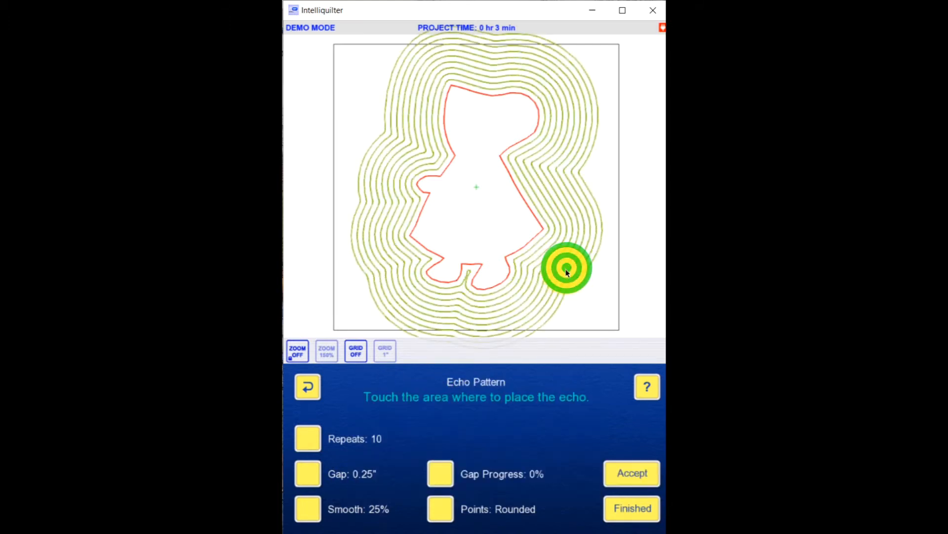
# Step: Set the gap between the echo lines to 0.33"
pyautogui.click(304, 440)
pyautogui.click(567, 351)
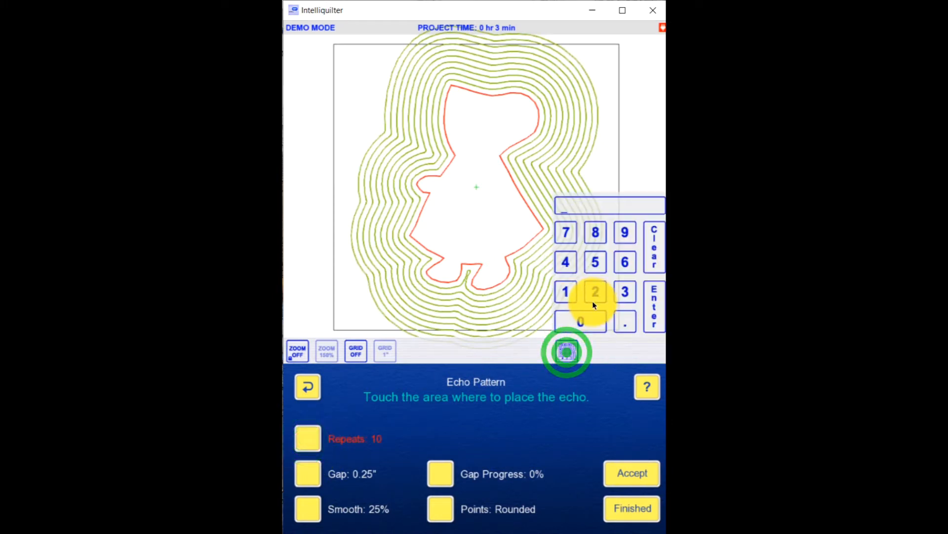
pyautogui.click(311, 476)
pyautogui.click(568, 350)
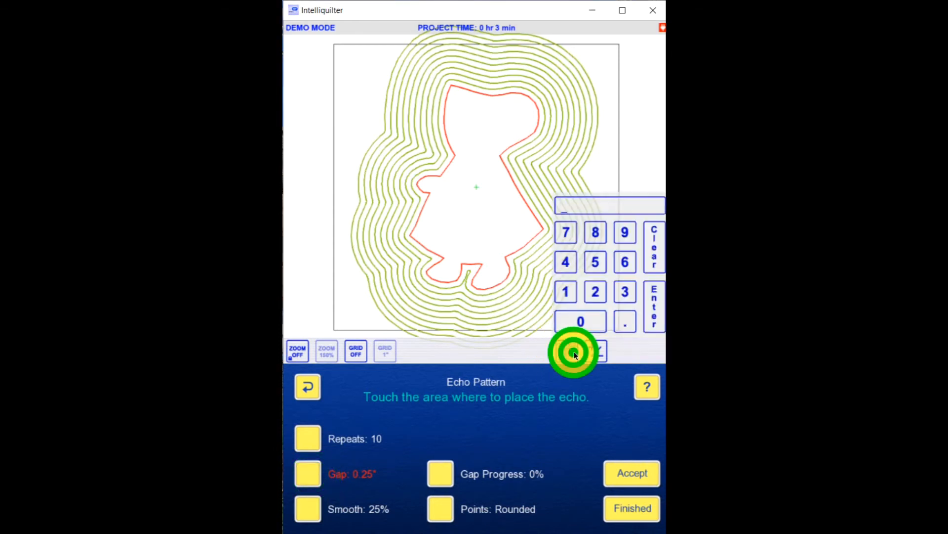
pyautogui.click(625, 322)
pyautogui.click(625, 292)
pyautogui.click(625, 292)
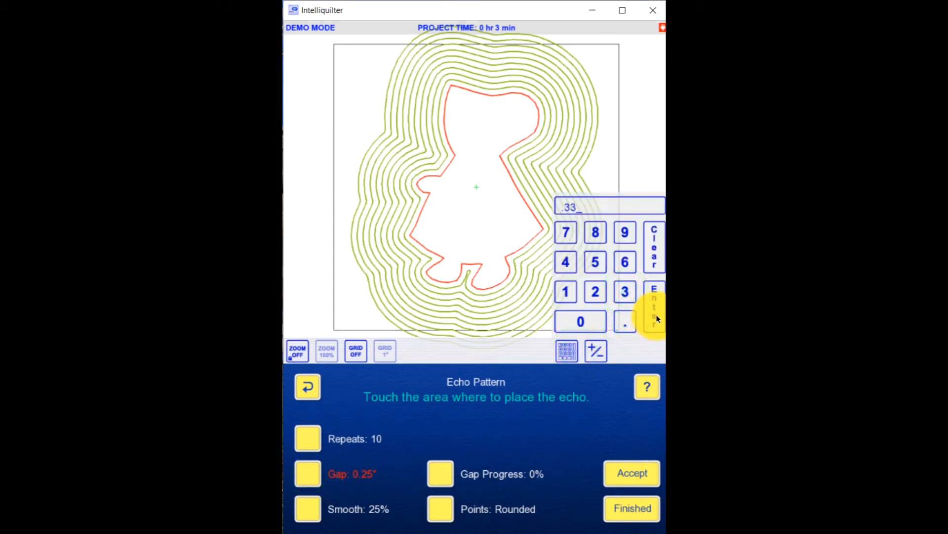
pyautogui.click(657, 312)
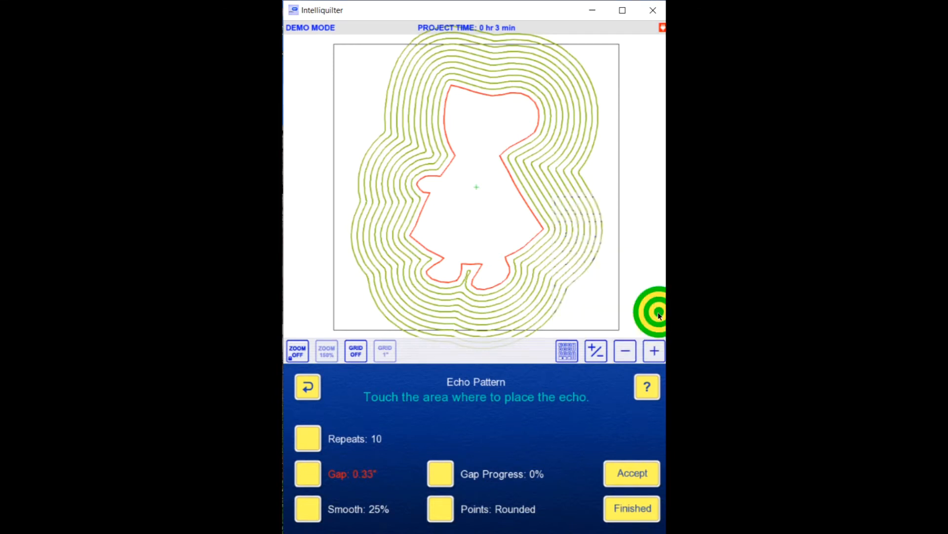
# Step: Set the number of echo repeats to 15
pyautogui.click(312, 443)
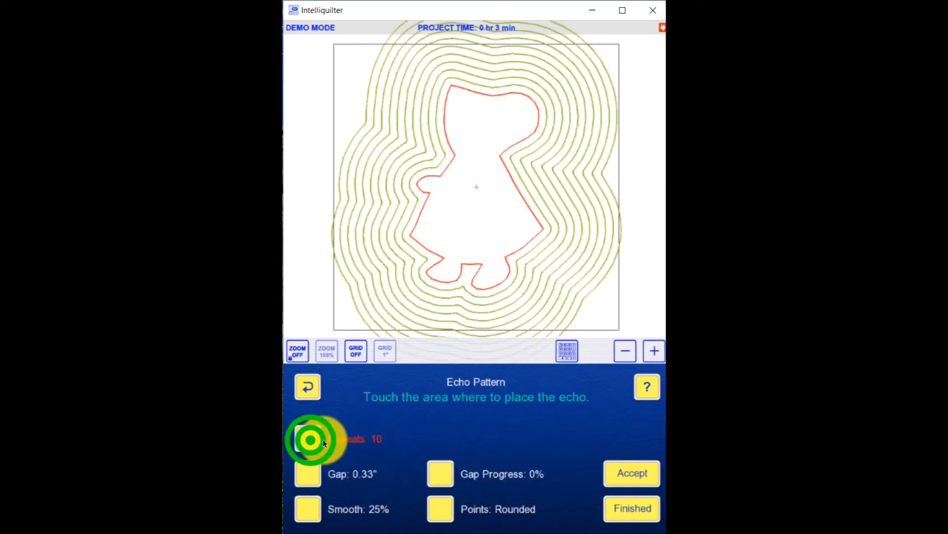
pyautogui.click(569, 354)
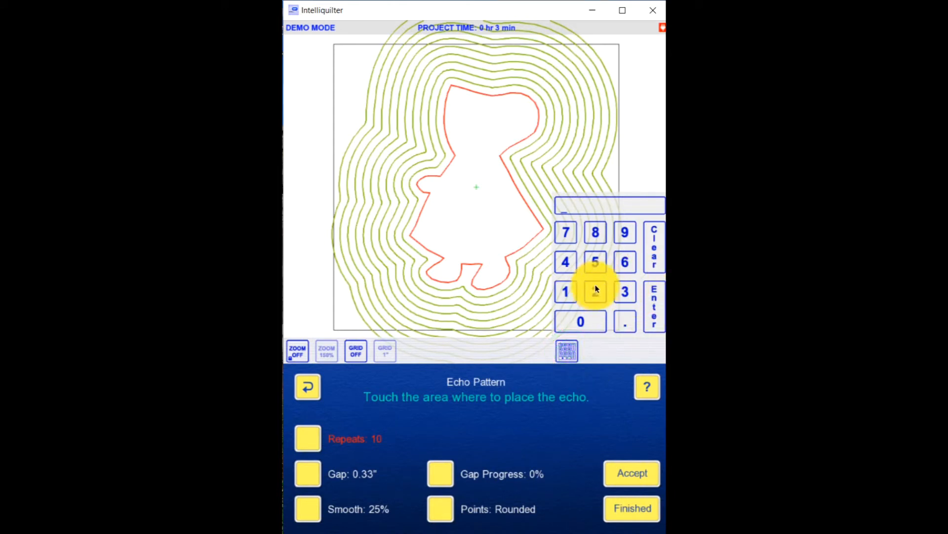
pyautogui.click(600, 261)
pyautogui.click(648, 306)
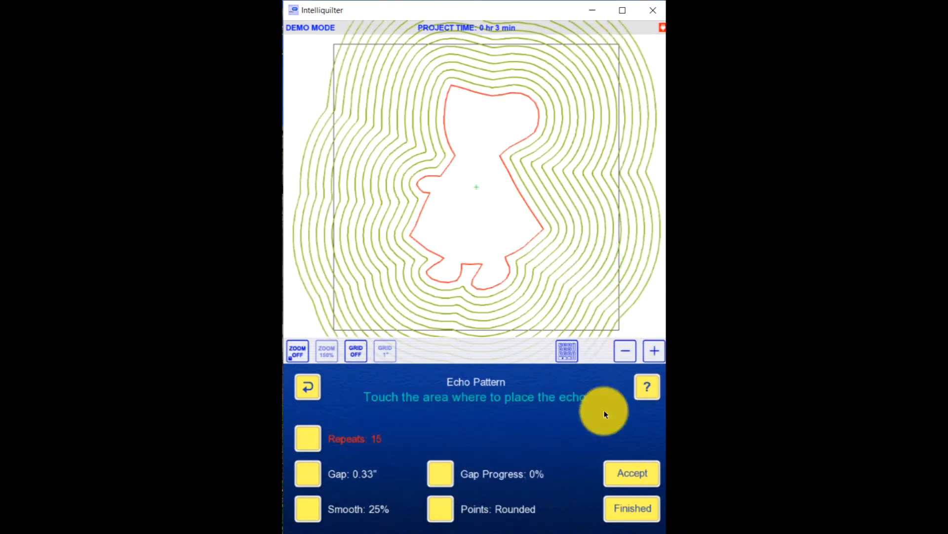
# Step: Lower the echo smoothing in stages to 5%, and raise it back to 25%
pyautogui.click(308, 510)
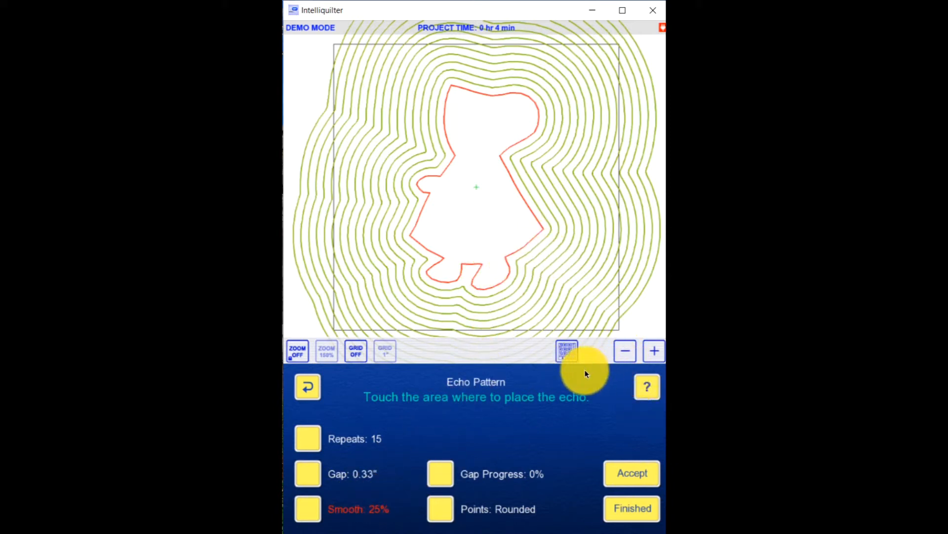
pyautogui.click(625, 352)
pyautogui.click(625, 353)
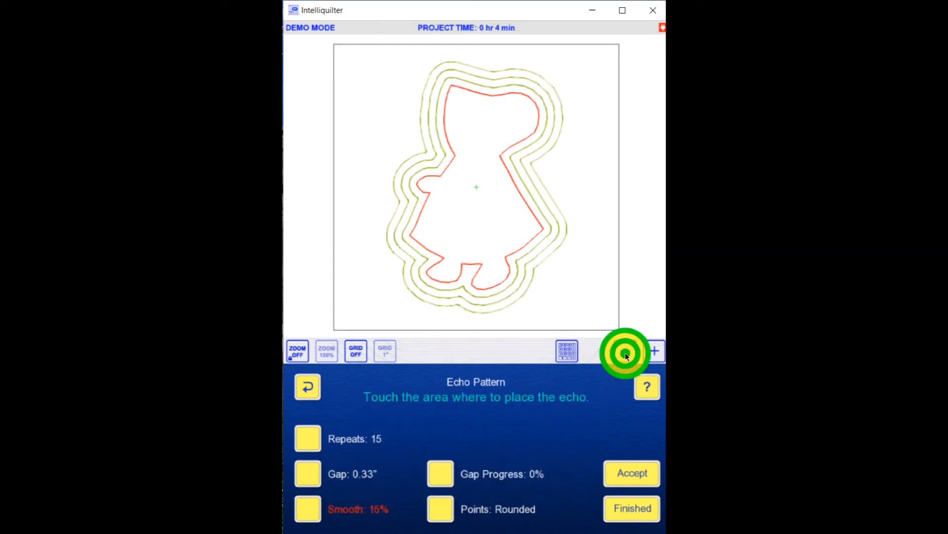
pyautogui.click(626, 353)
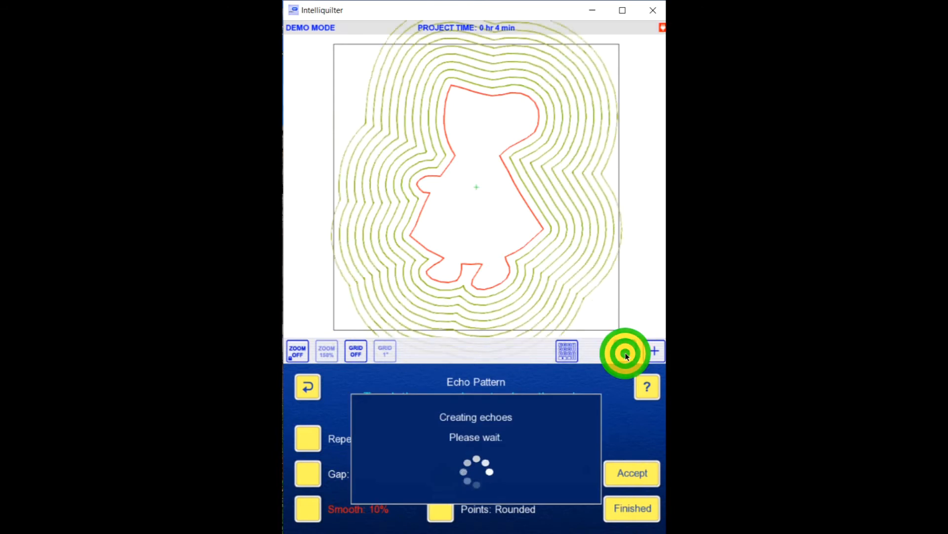
pyautogui.click(625, 353)
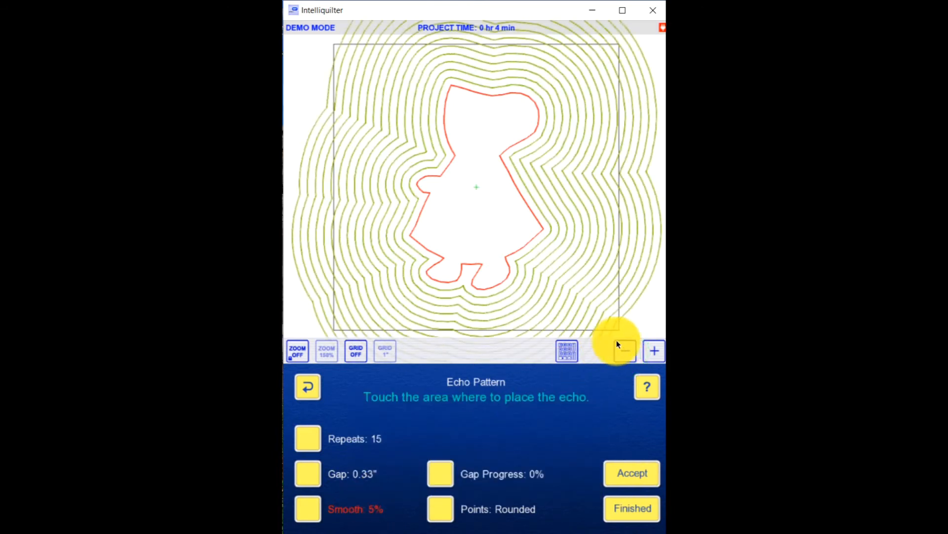
pyautogui.click(653, 352)
pyautogui.click(652, 352)
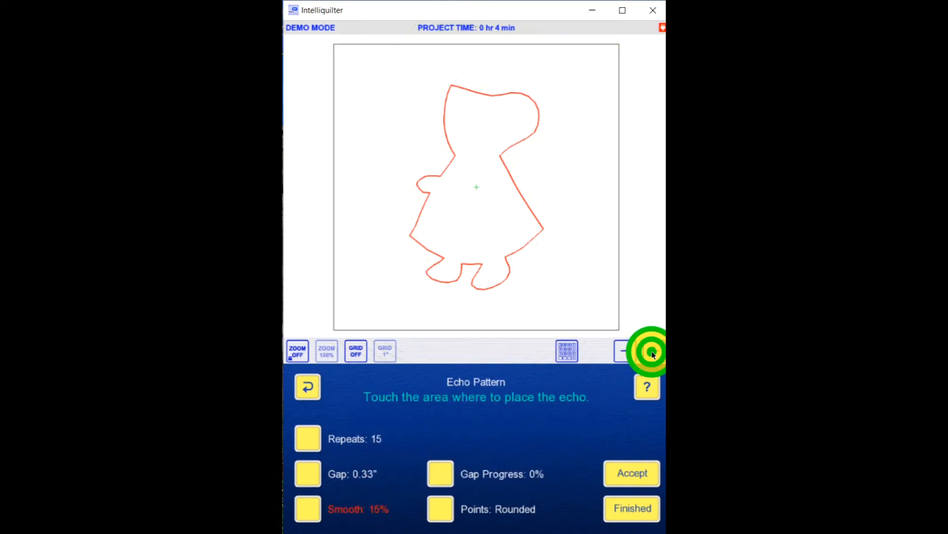
pyautogui.click(652, 352)
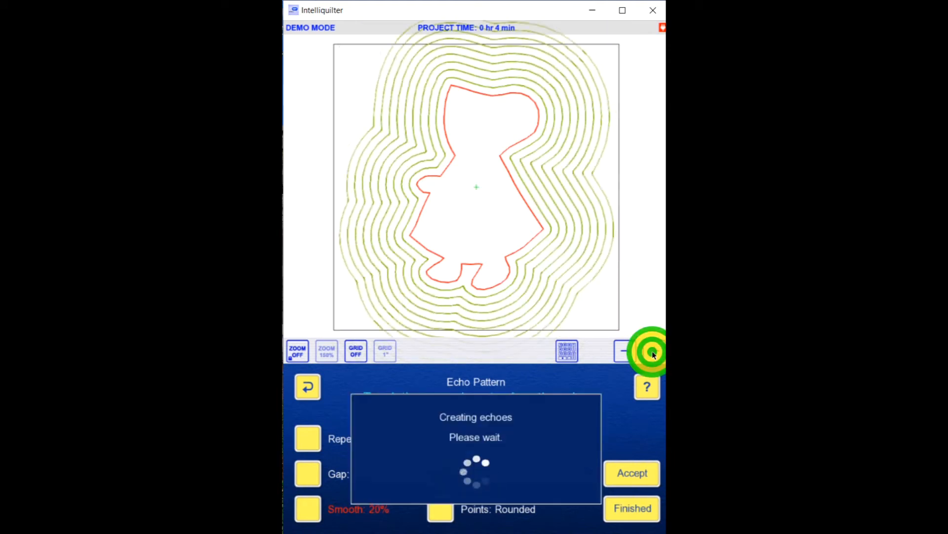
pyautogui.click(653, 351)
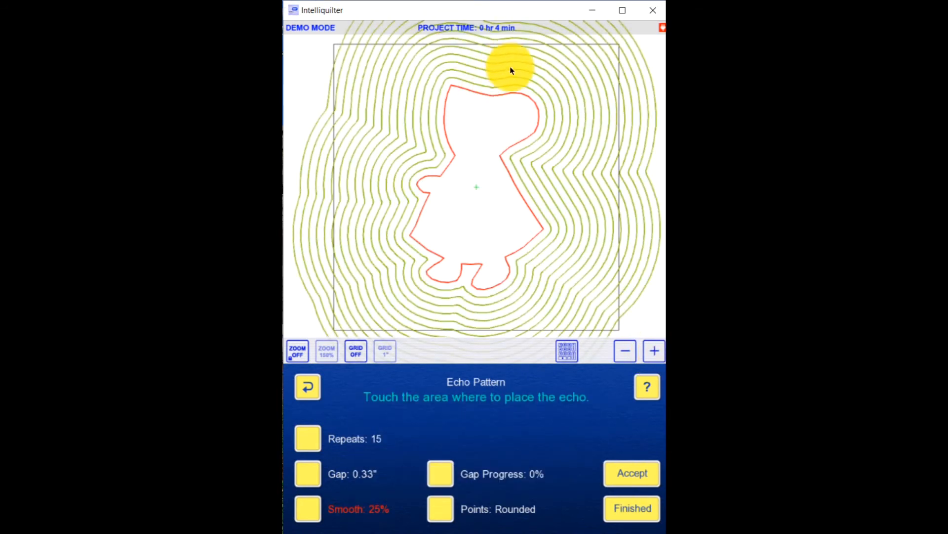
# Step: Accept the echoes and cycle the transition between them through Jumpstitch and Tie-Off to Spiral
pyautogui.click(634, 473)
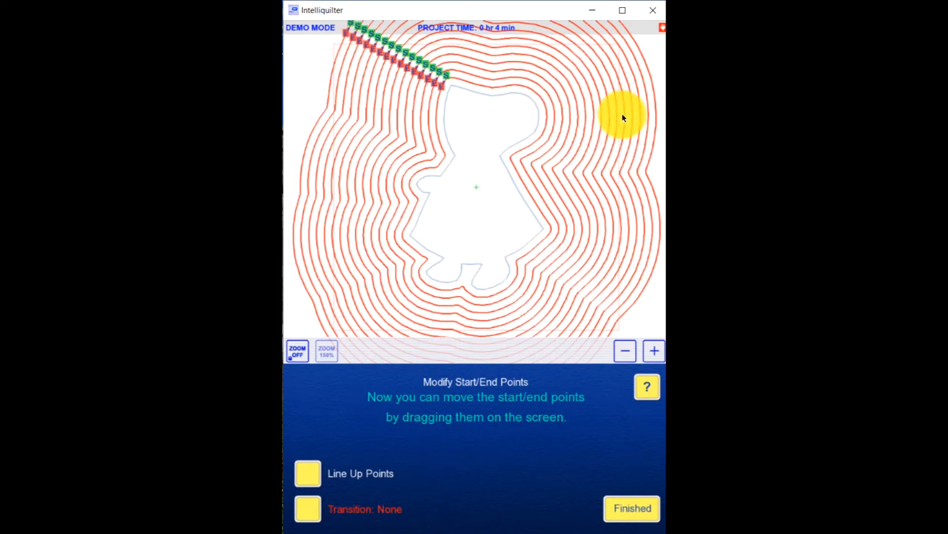
pyautogui.click(656, 351)
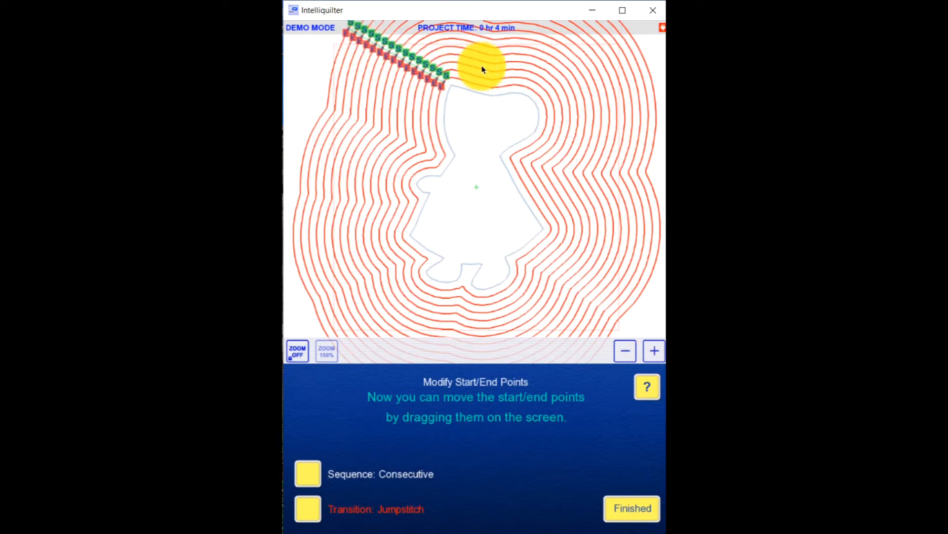
pyautogui.click(657, 349)
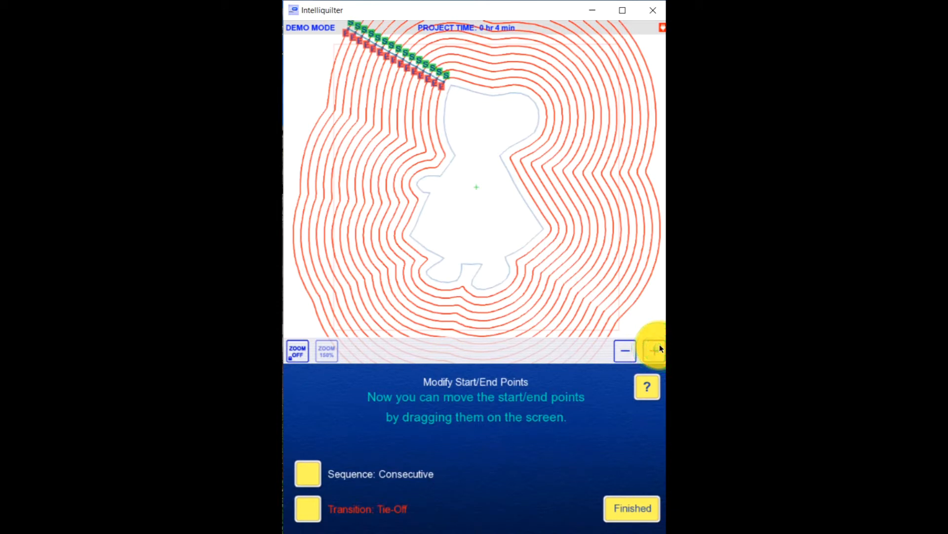
pyautogui.click(657, 350)
pyautogui.click(656, 351)
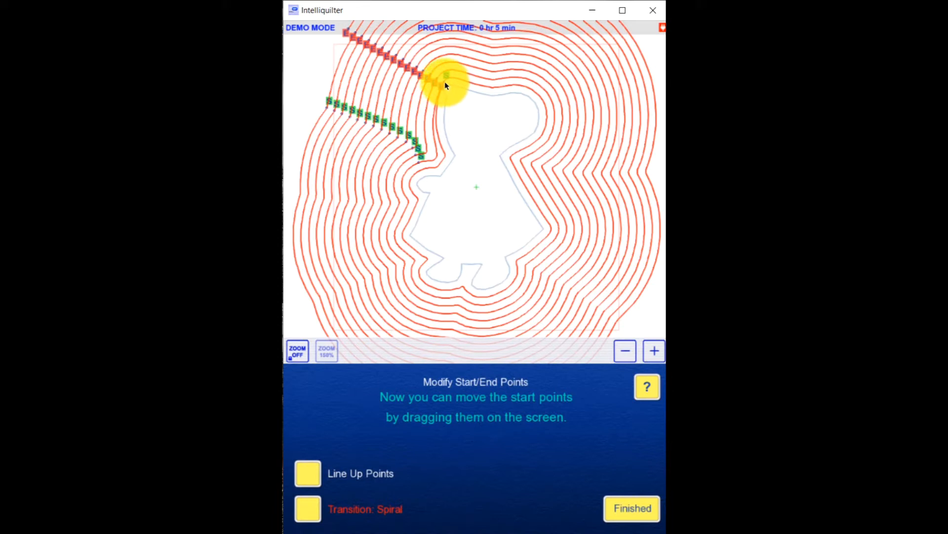
# Step: Move the innermost echo's start point around the figure to the front of the bonnet and finish the start/end point changes
pyautogui.moveTo(447, 84)
pyautogui.mouseDown()
pyautogui.moveTo(434, 143)
pyautogui.moveTo(439, 160)
pyautogui.moveTo(444, 155)
pyautogui.mouseUp()
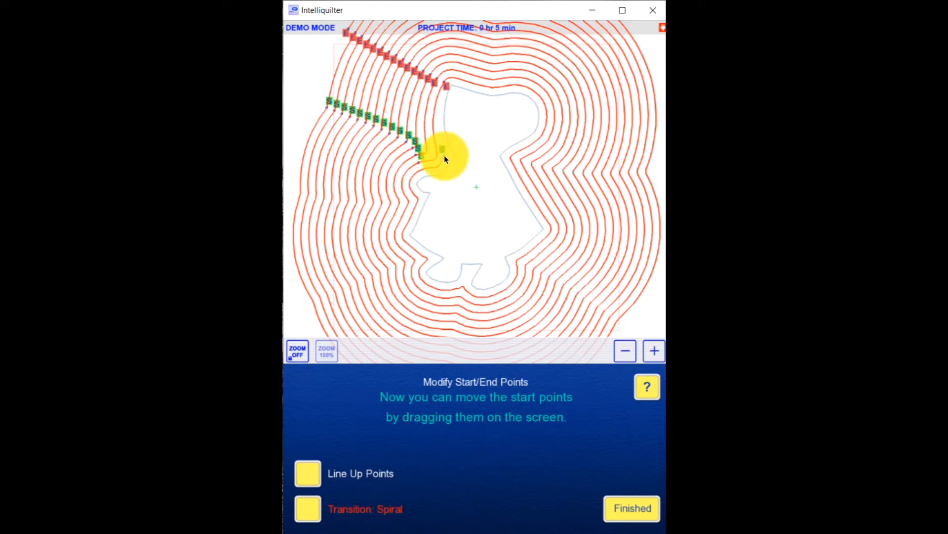
pyautogui.moveTo(414, 165)
pyautogui.mouseDown()
pyautogui.moveTo(419, 157)
pyautogui.moveTo(412, 178)
pyautogui.moveTo(425, 268)
pyautogui.moveTo(447, 283)
pyautogui.moveTo(474, 291)
pyautogui.moveTo(505, 279)
pyautogui.moveTo(547, 228)
pyautogui.mouseUp()
pyautogui.moveTo(528, 177)
pyautogui.mouseDown()
pyautogui.moveTo(527, 143)
pyautogui.moveTo(548, 108)
pyautogui.mouseUp()
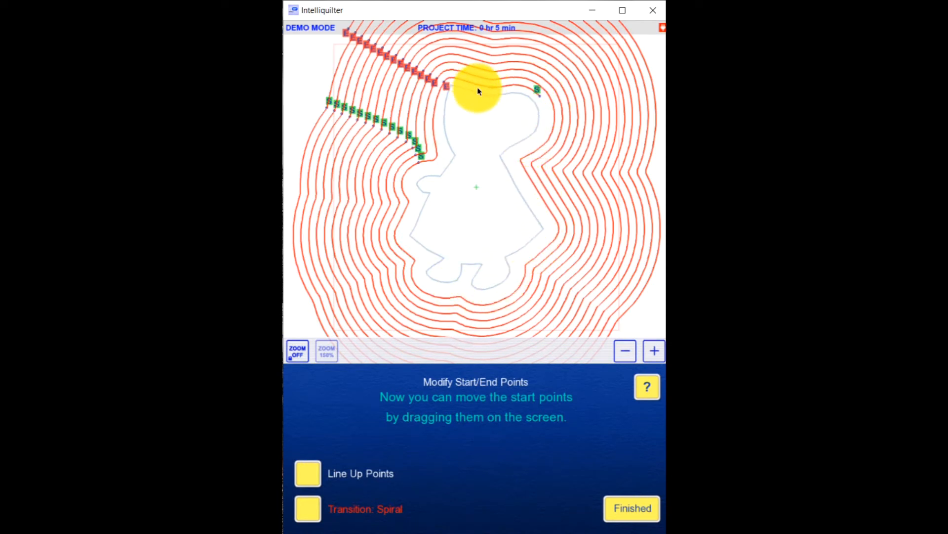
pyautogui.click(541, 94)
pyautogui.click(538, 95)
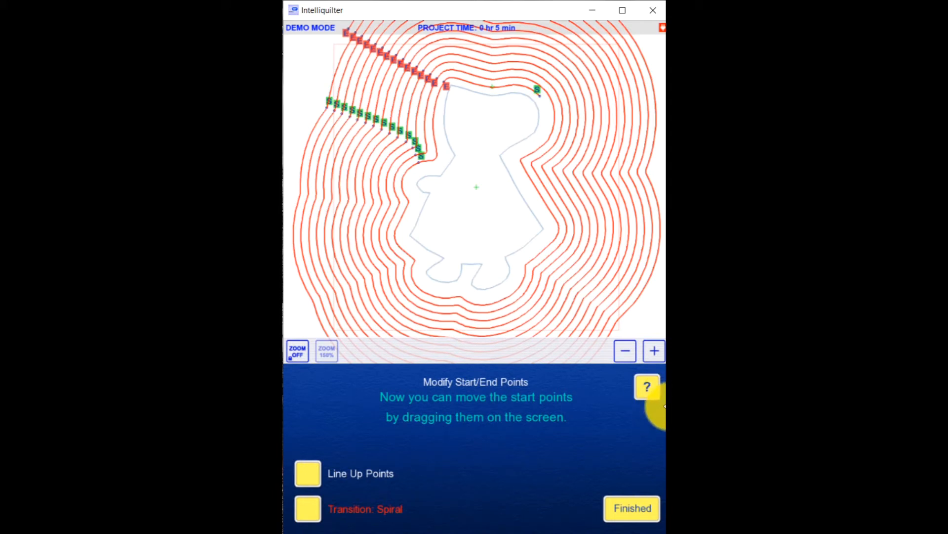
pyautogui.click(633, 517)
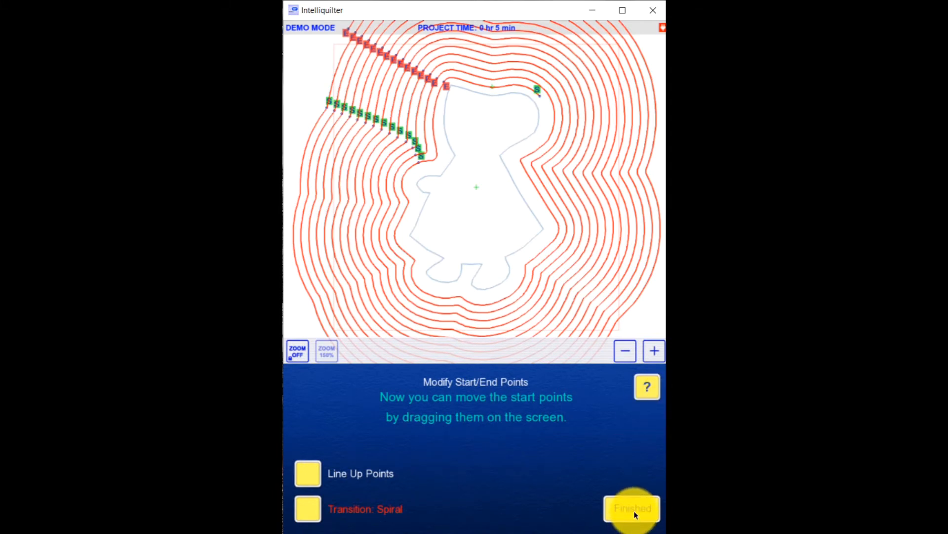
pyautogui.click(634, 512)
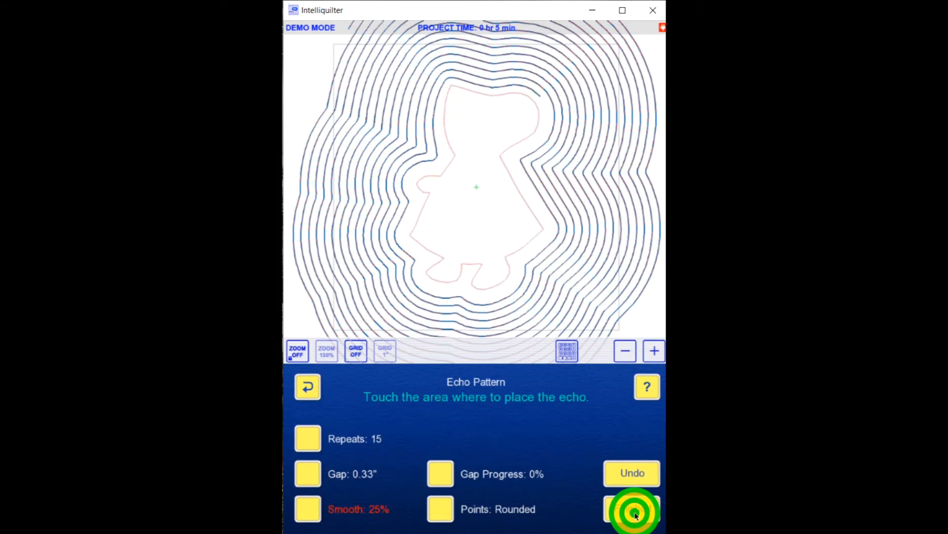
# Step: Undo the accepted spiral echo and return to the choice of pattern types
pyautogui.click(634, 478)
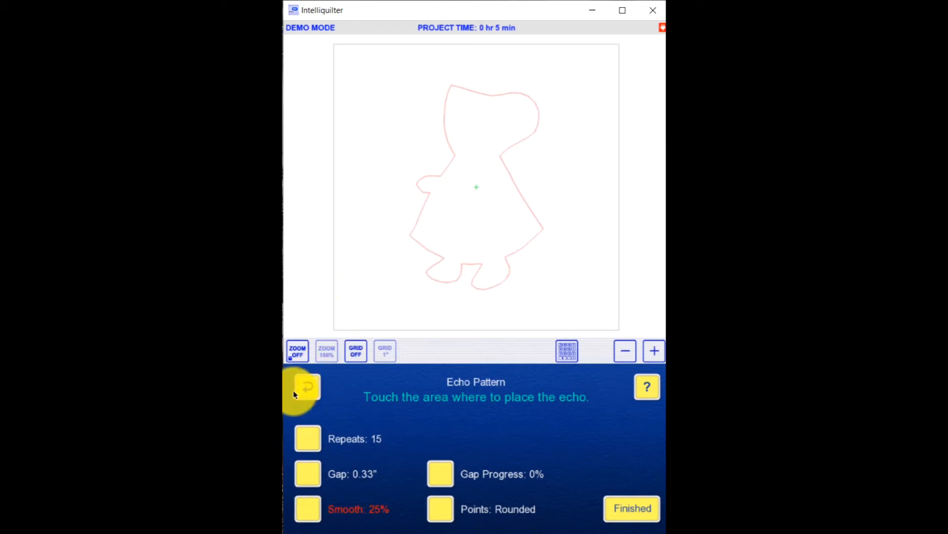
pyautogui.click(310, 386)
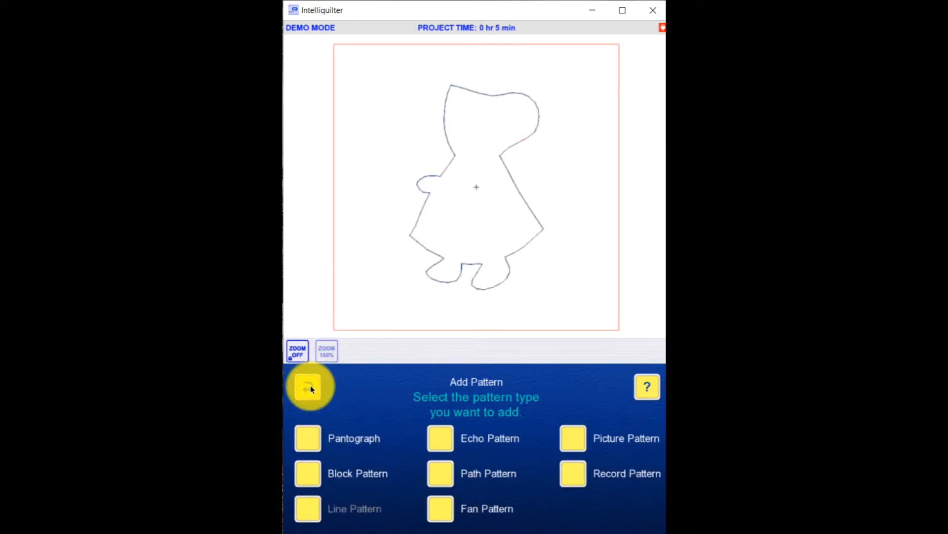
# Step: Move the girl pattern's start/end point from the bonnet's peak to the front neck notch beneath the bonnet
pyautogui.click(310, 387)
pyautogui.click(311, 473)
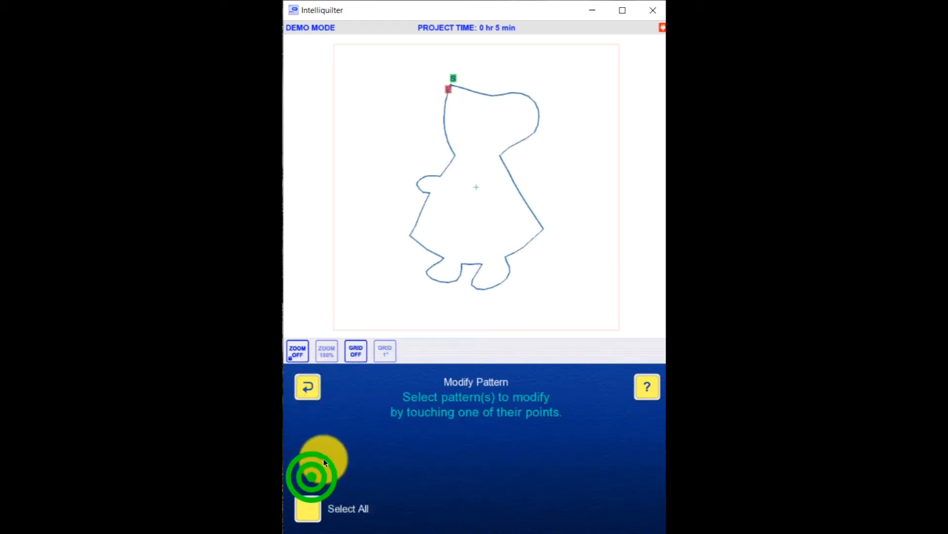
pyautogui.click(512, 176)
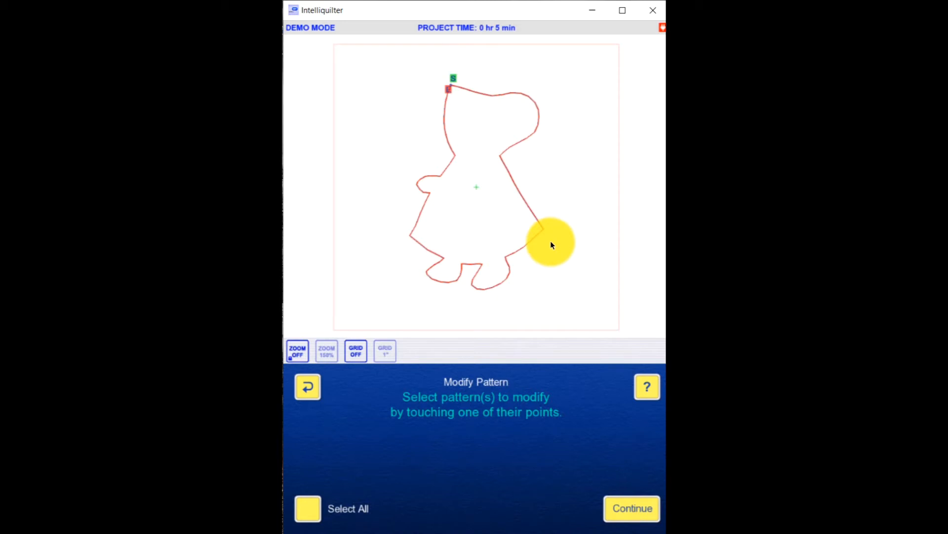
pyautogui.click(612, 509)
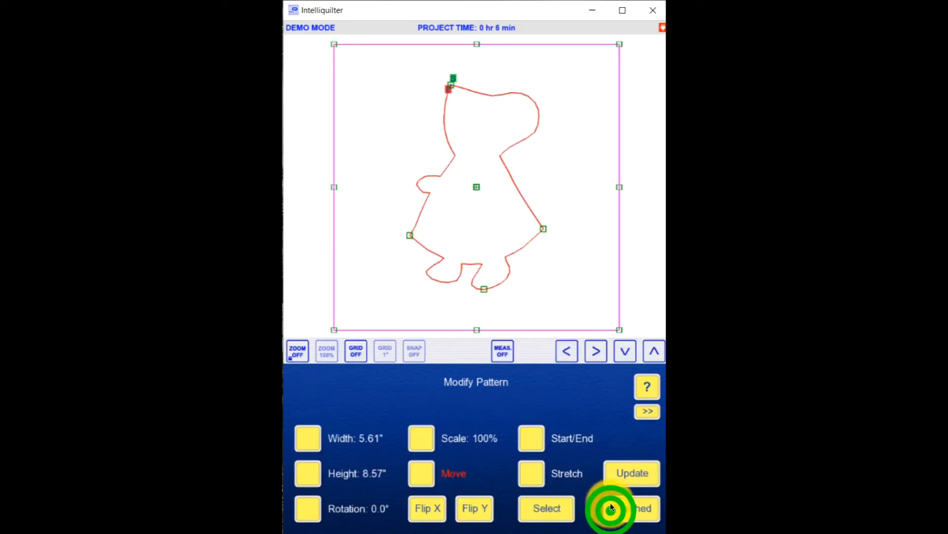
pyautogui.click(537, 435)
pyautogui.moveTo(451, 84)
pyautogui.mouseDown()
pyautogui.moveTo(529, 101)
pyautogui.moveTo(500, 154)
pyautogui.mouseUp()
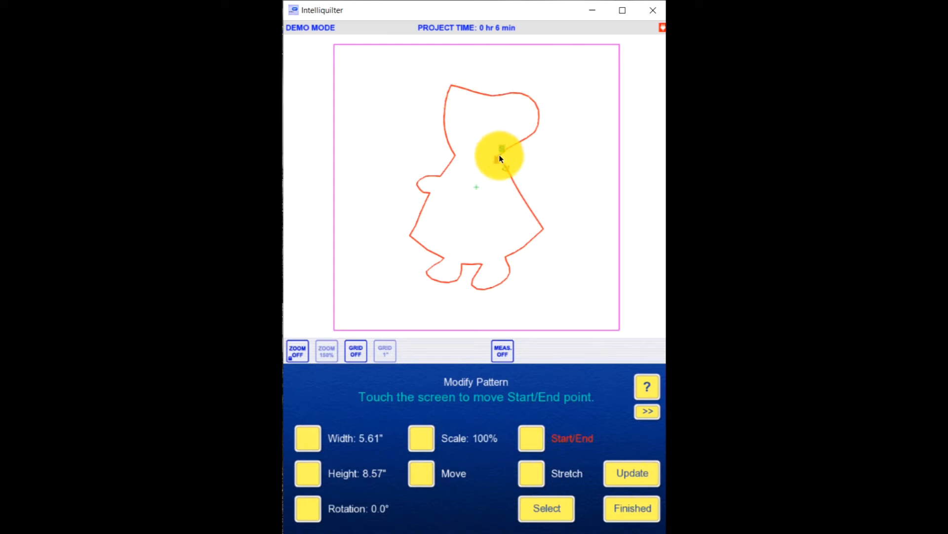
pyautogui.click(628, 513)
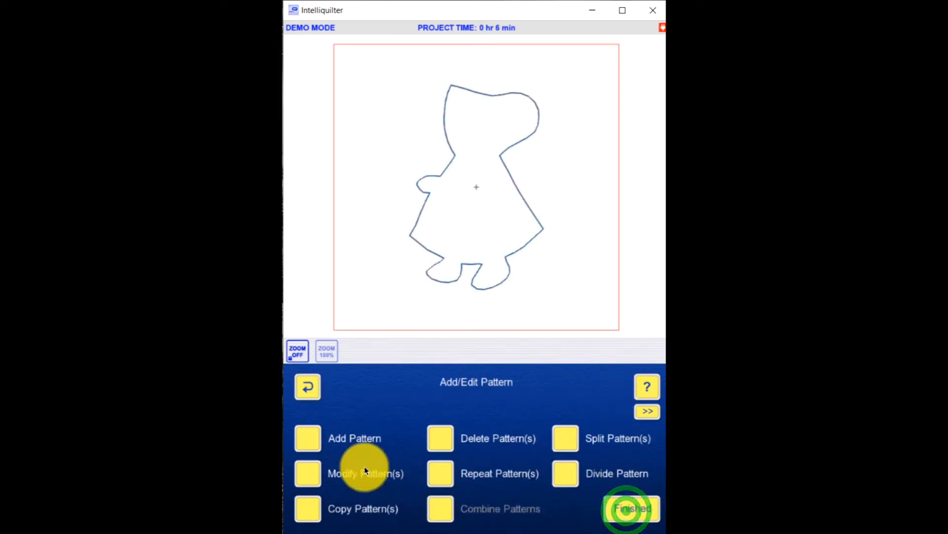
# Step: Add an echo pattern based on the girl outline, placing the echoes outside the figure
pyautogui.click(309, 435)
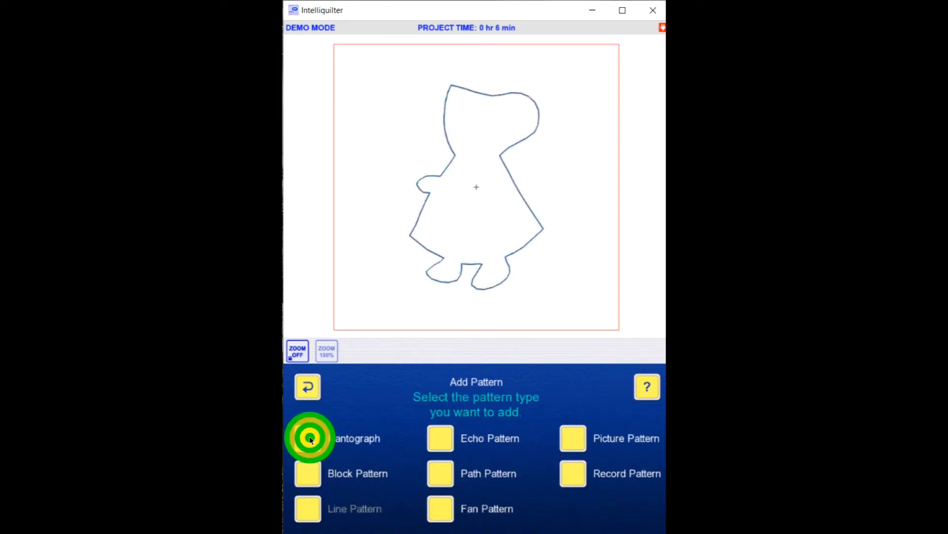
pyautogui.click(446, 437)
pyautogui.click(542, 236)
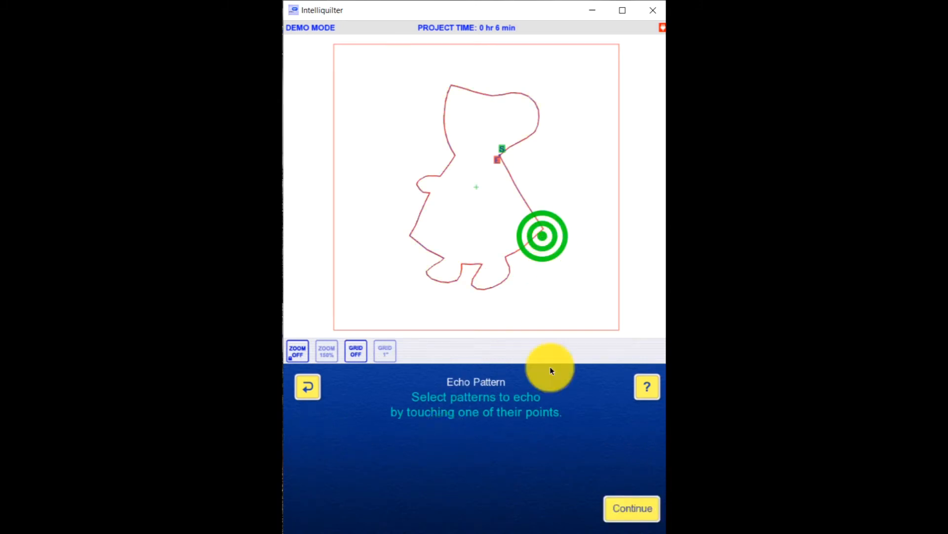
pyautogui.click(626, 513)
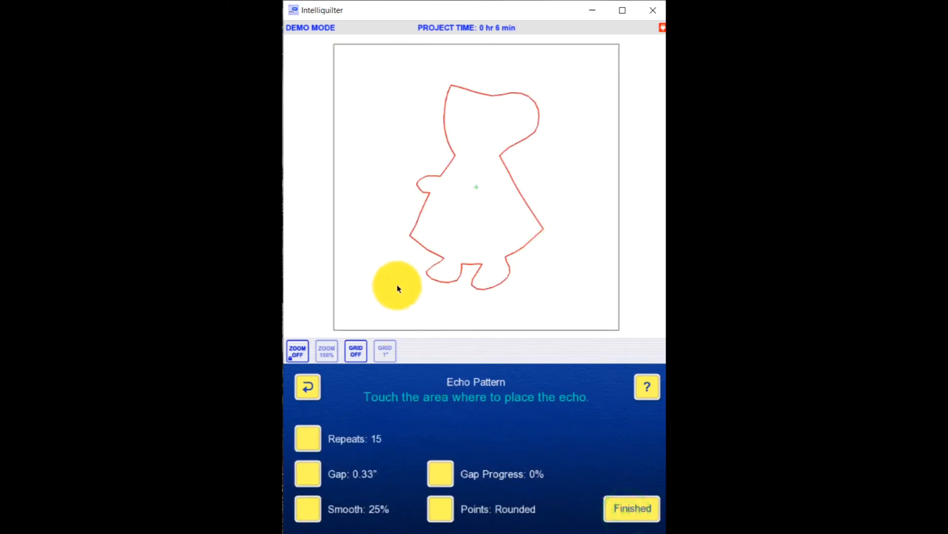
pyautogui.click(394, 240)
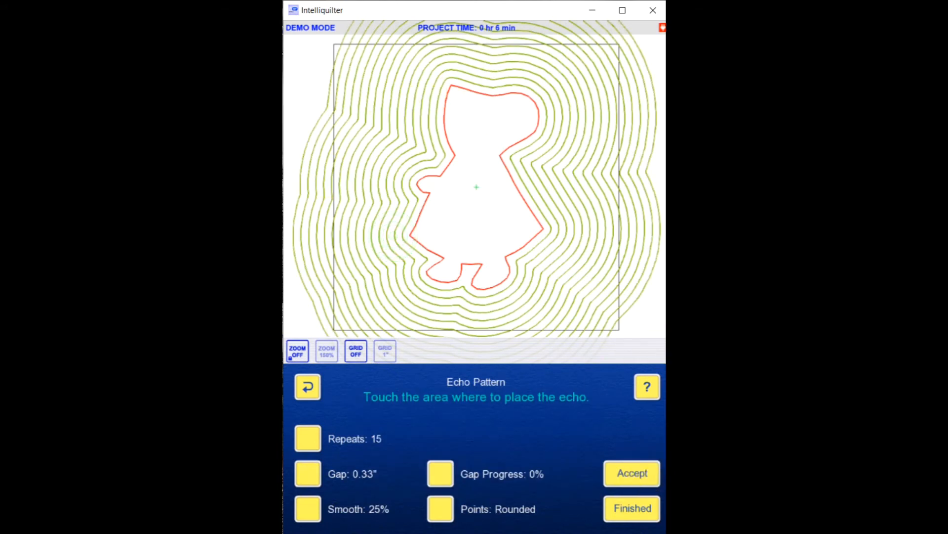
# Step: Accept the echoes and cycle their transition through Jumpstitch and Tie-Off to Spiral
pyautogui.click(642, 473)
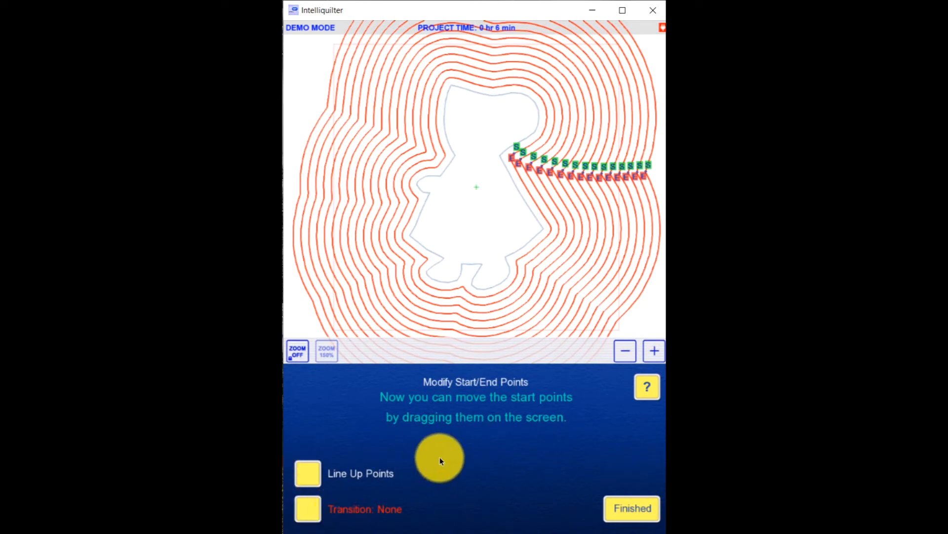
pyautogui.click(316, 506)
pyautogui.click(660, 352)
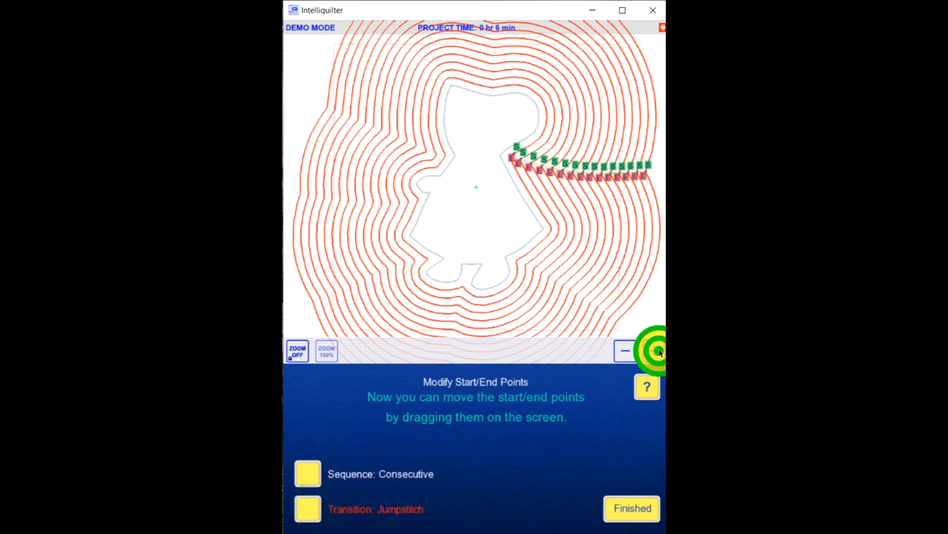
pyautogui.click(660, 351)
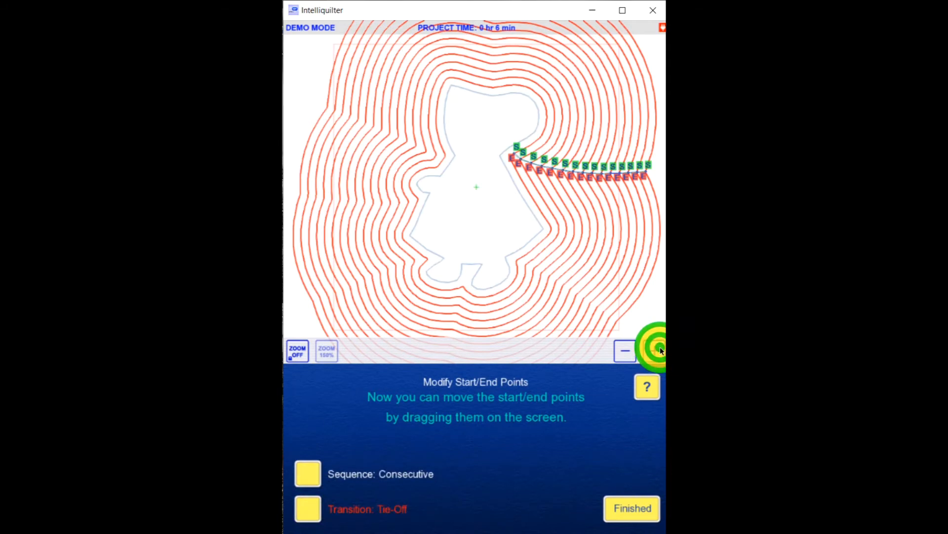
pyautogui.click(662, 351)
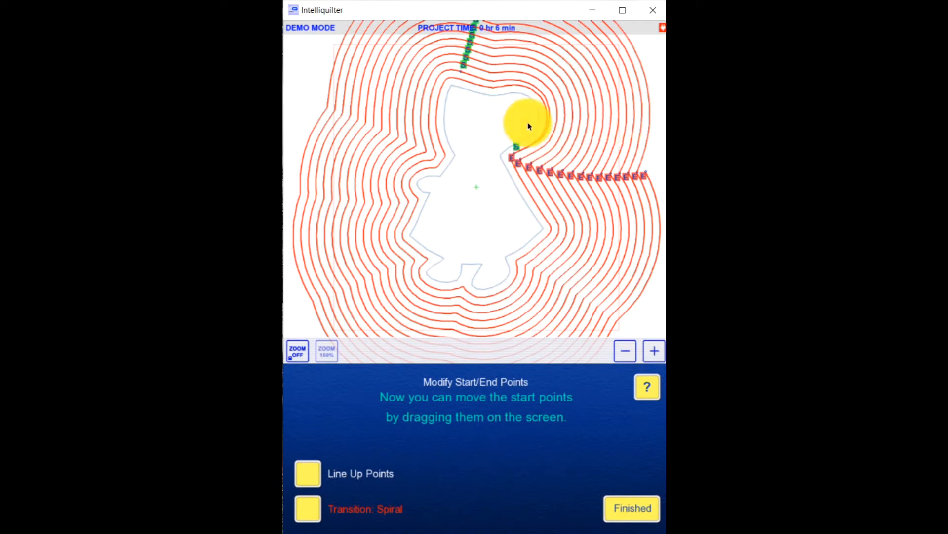
# Step: Move the innermost echo's start point to the top of the bonnet and finish the echo pattern
pyautogui.click(516, 153)
pyautogui.moveTo(517, 154); pyautogui.dragTo(490, 88)
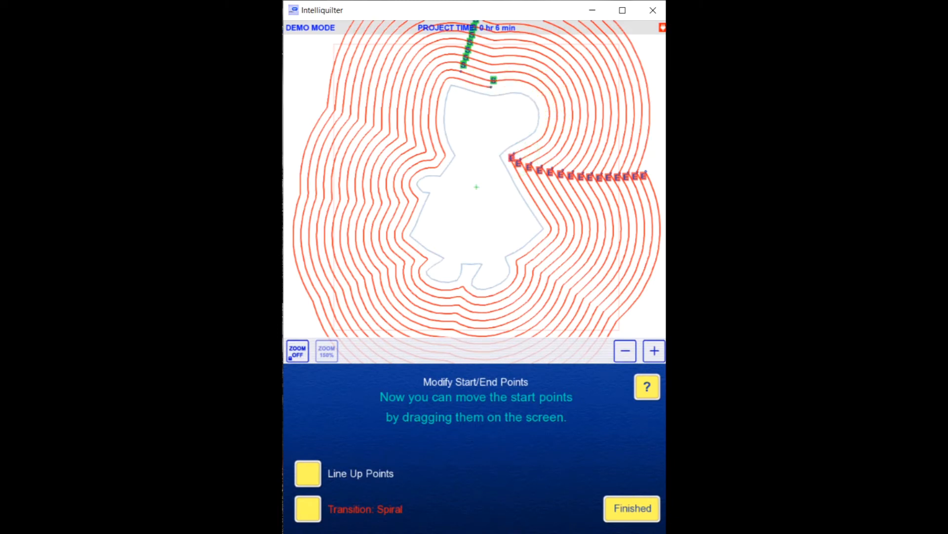
pyautogui.click(637, 519)
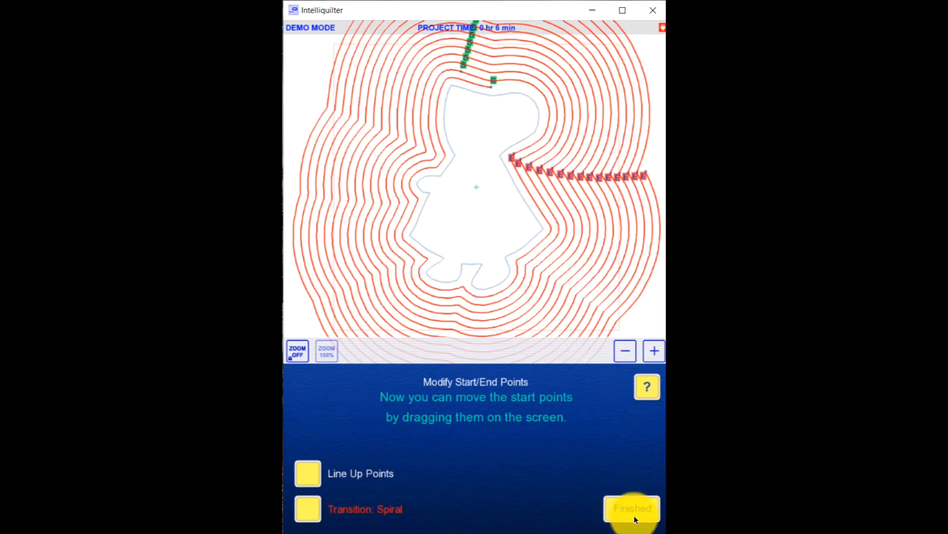
pyautogui.click(635, 517)
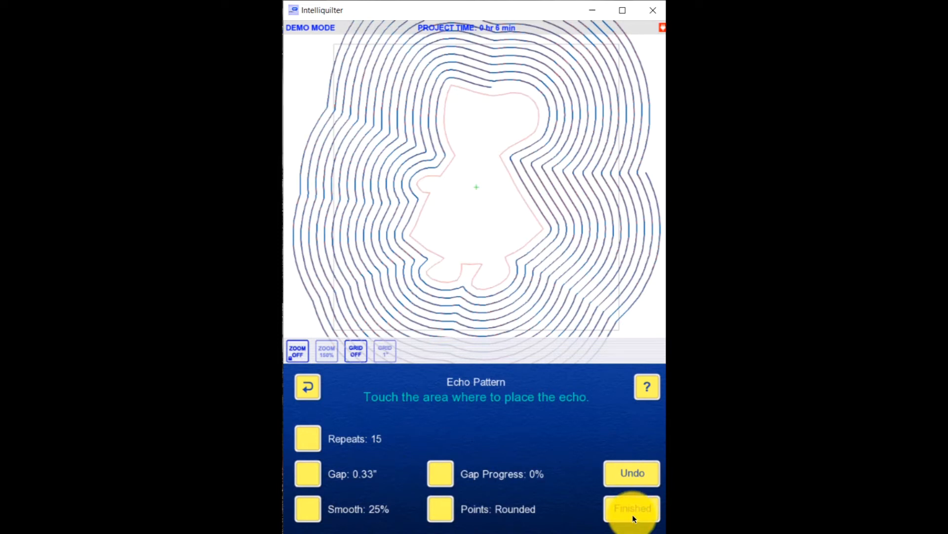
pyautogui.click(635, 510)
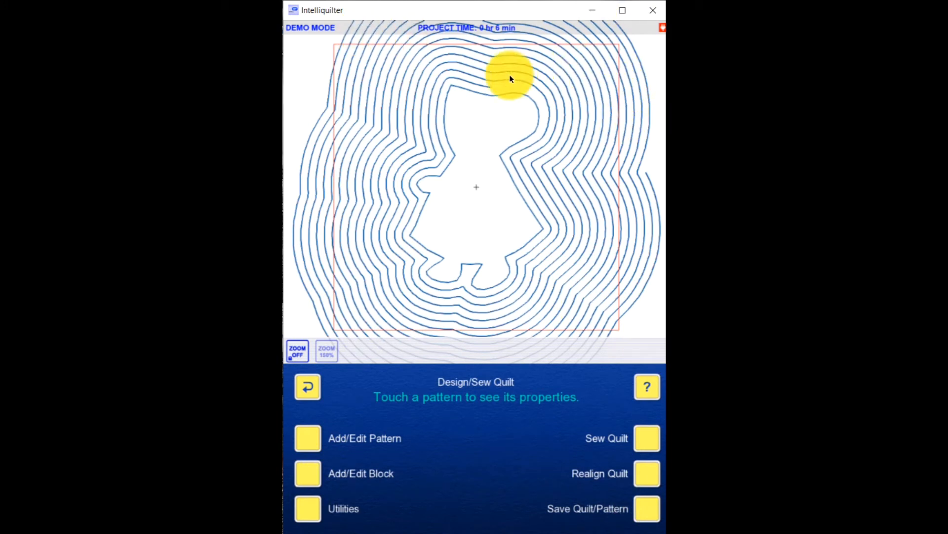
# Step: Begin a new clipping block with the spiral echo as the only pattern affected
pyautogui.click(308, 475)
pyautogui.click(313, 441)
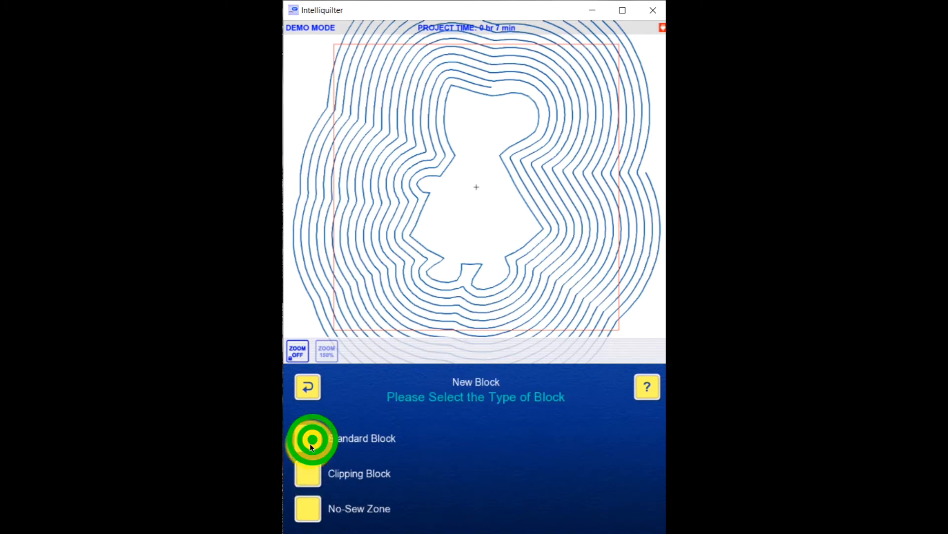
pyautogui.click(317, 473)
pyautogui.click(561, 276)
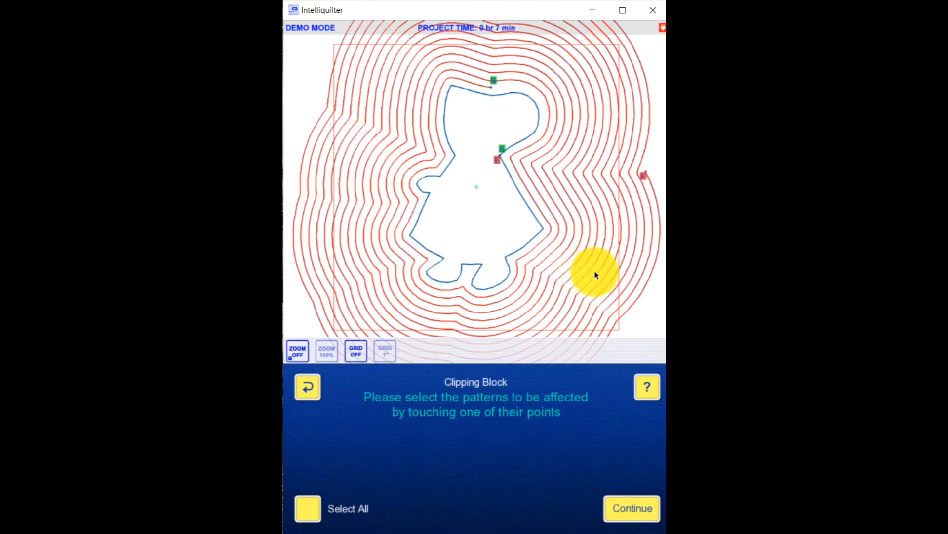
pyautogui.click(639, 511)
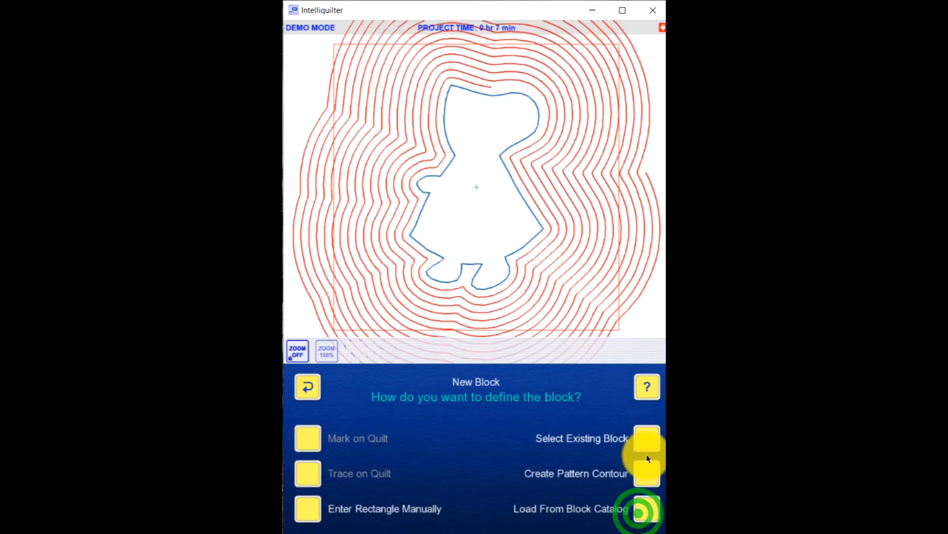
# Step: Use the existing square block around the girl as the clipping boundary and continue with the clipping
pyautogui.click(648, 440)
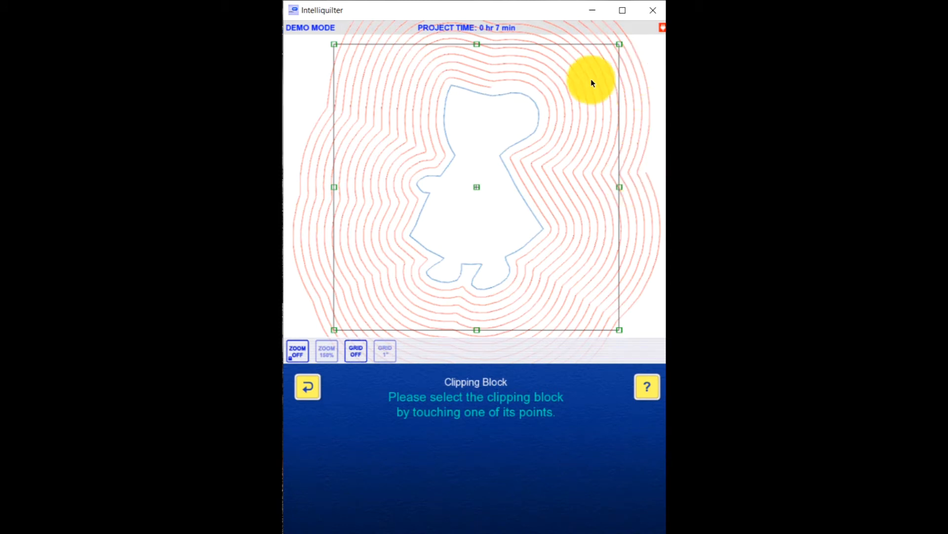
pyautogui.click(621, 187)
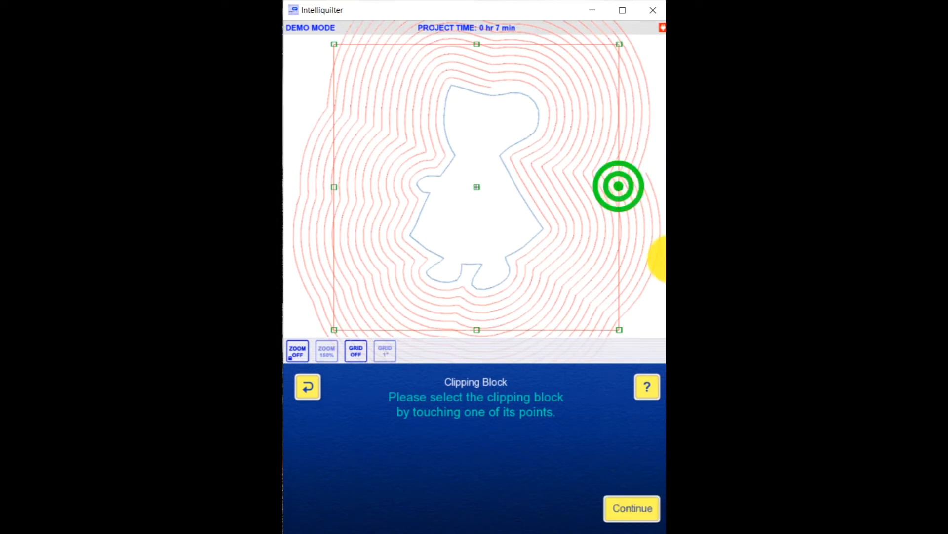
pyautogui.click(632, 509)
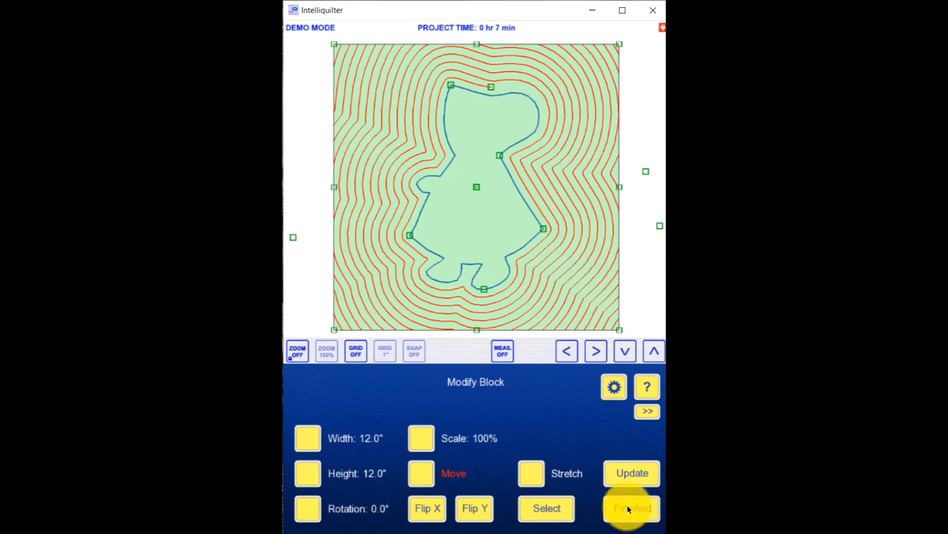
pyautogui.click(630, 514)
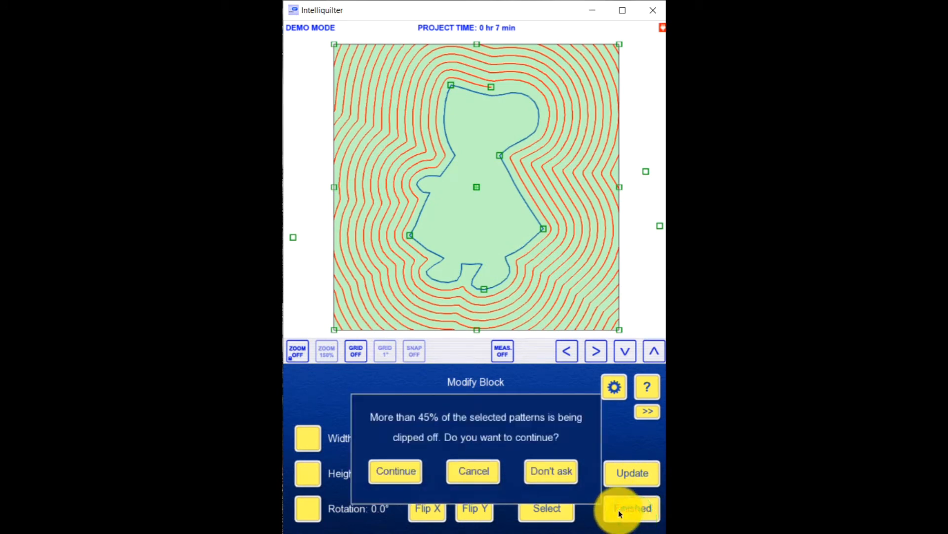
pyautogui.click(411, 476)
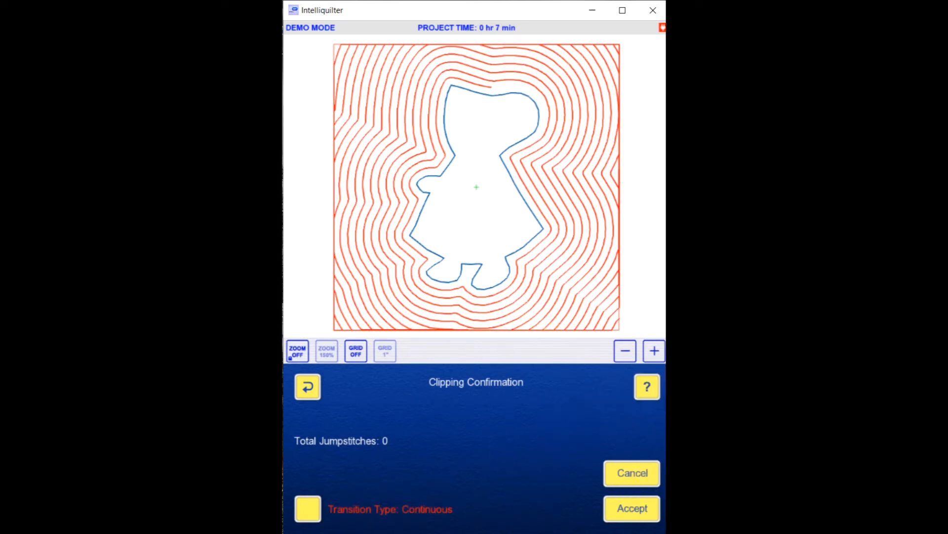
# Step: Cycle the clipping transition type through Jumpstitch, Tie-Off and Continuous, ending on Jumpstitch
pyautogui.click(655, 351)
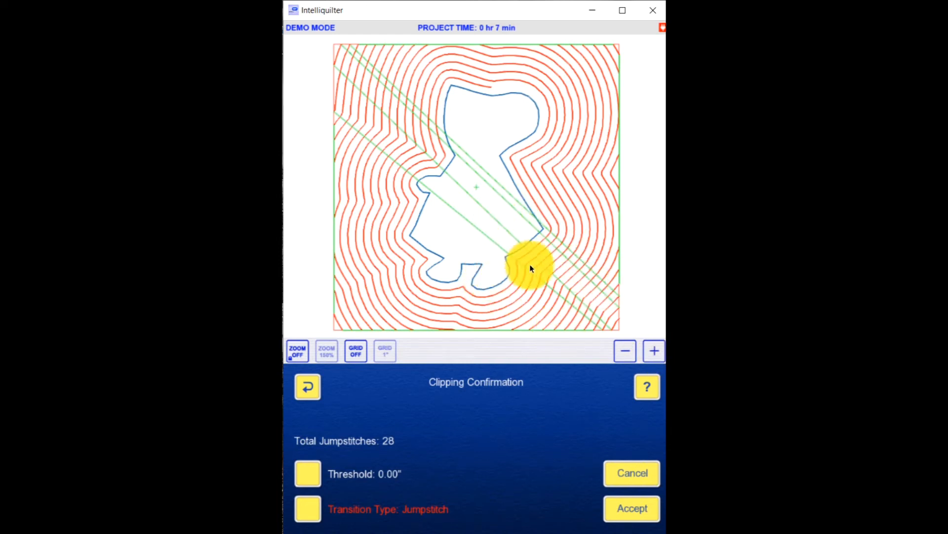
pyautogui.click(655, 352)
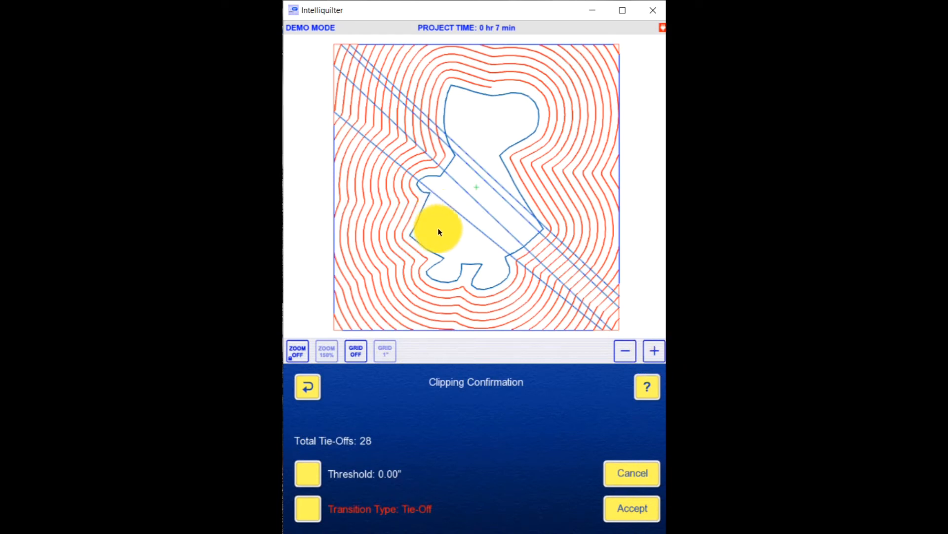
pyautogui.click(655, 352)
pyautogui.click(656, 352)
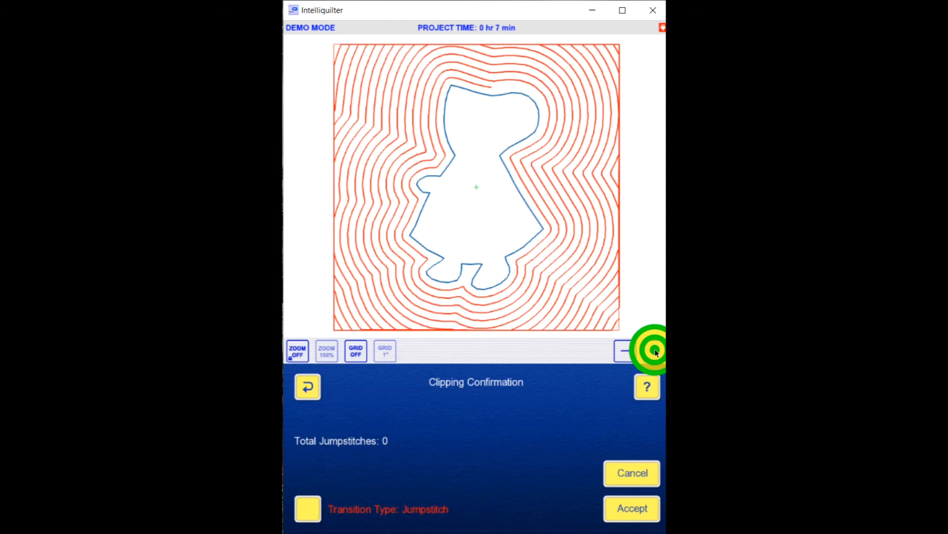
# Step: Accept the clipping, commit its jumpstitch transitions and finish editing blocks
pyautogui.click(621, 512)
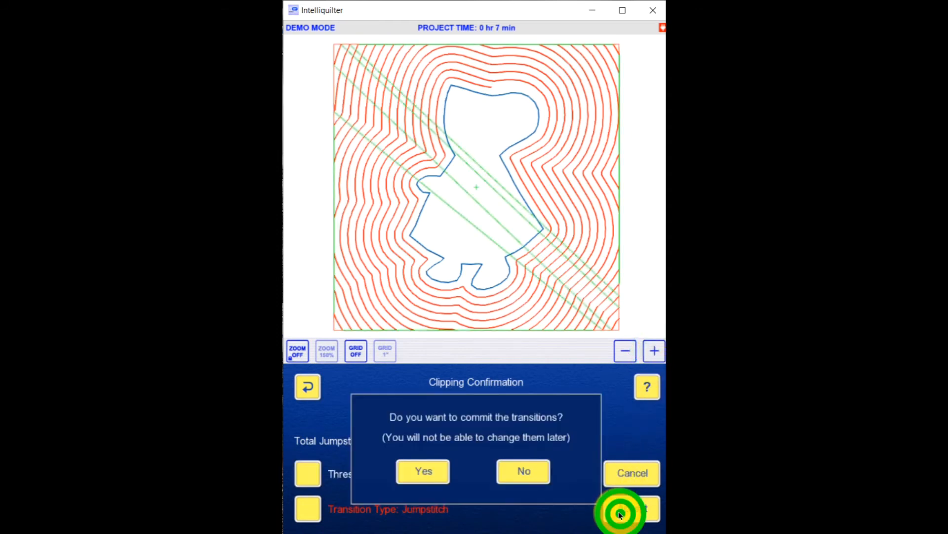
pyautogui.click(435, 471)
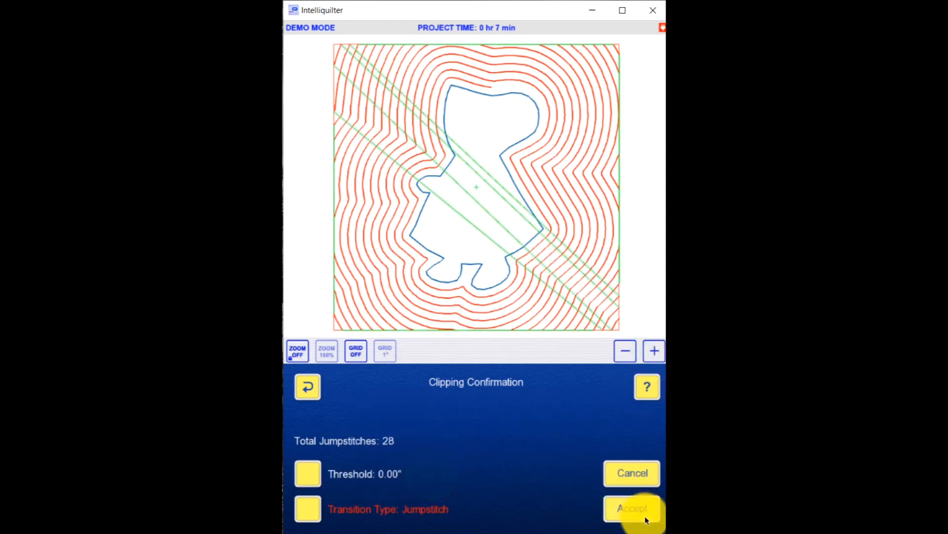
pyautogui.click(630, 514)
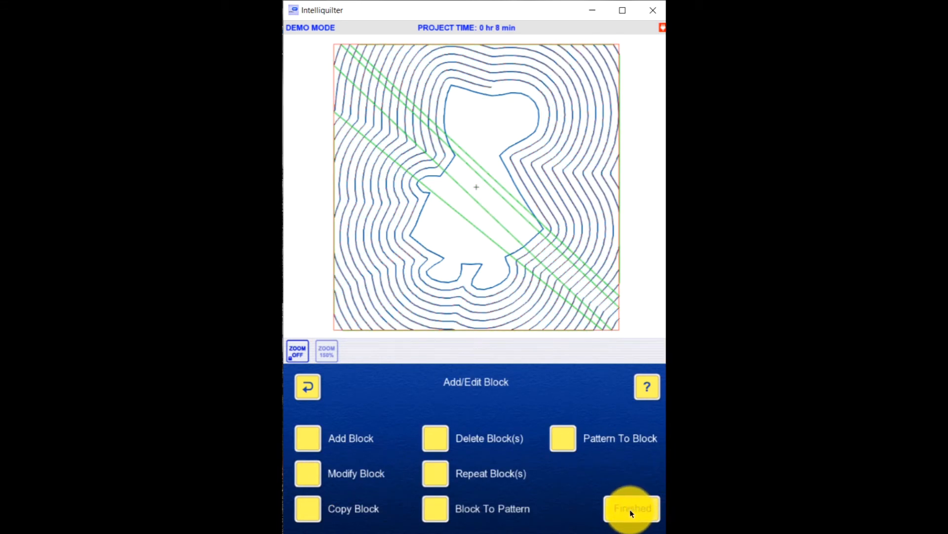
pyautogui.click(633, 509)
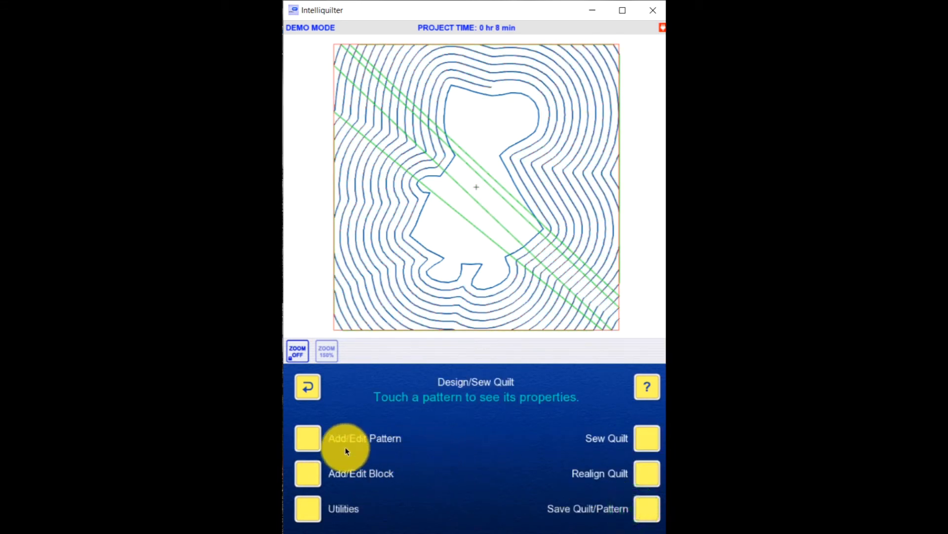
# Step: Split the clipped spiral echo at the four diagonal jumpstitch lines that cross the girl shape
pyautogui.click(308, 439)
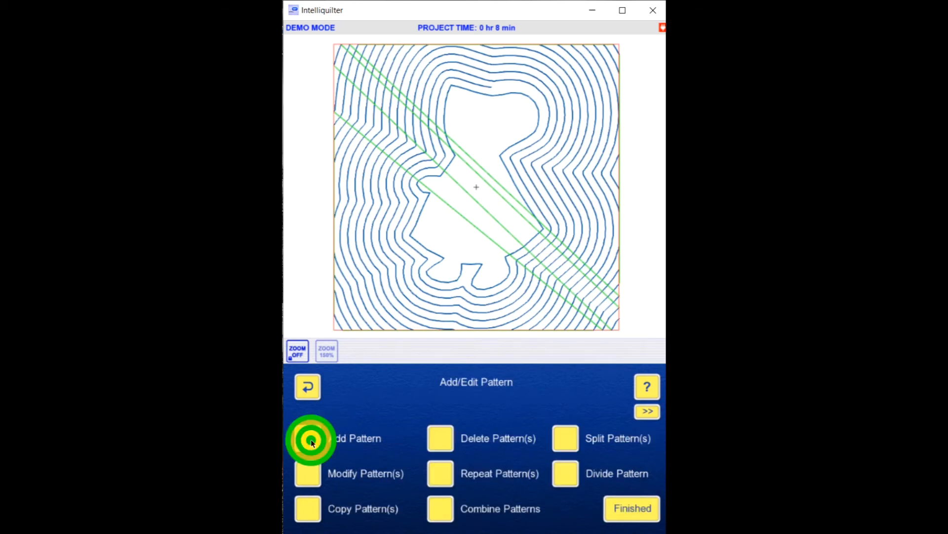
pyautogui.click(565, 438)
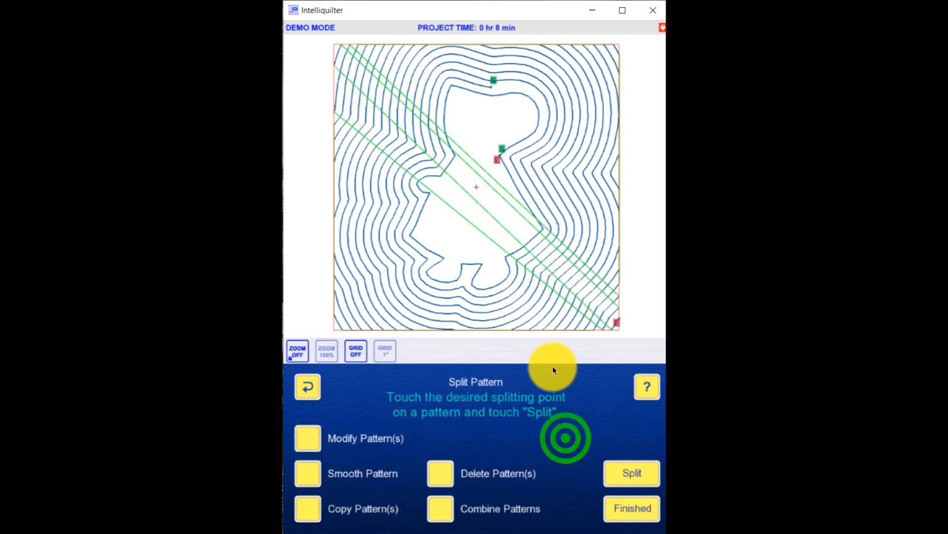
pyautogui.click(473, 225)
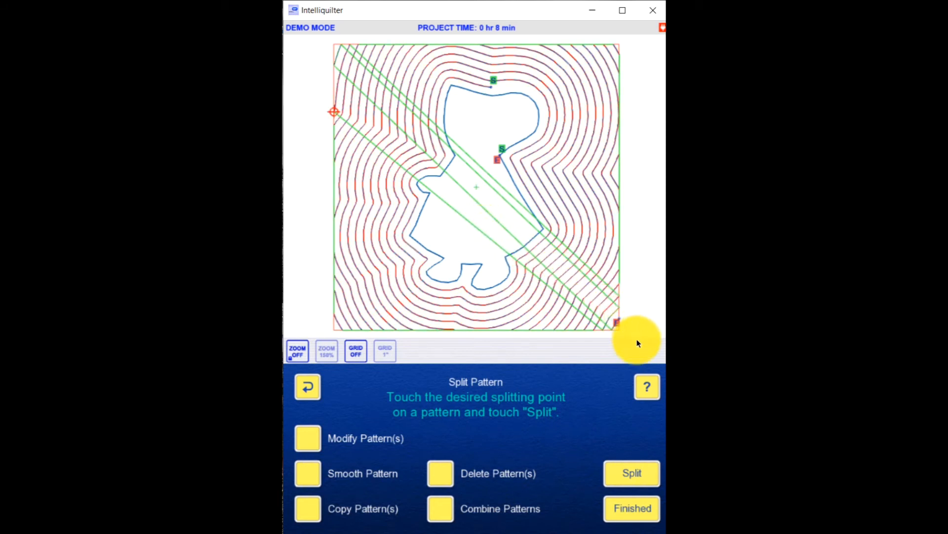
pyautogui.click(641, 473)
pyautogui.click(504, 225)
pyautogui.click(631, 472)
pyautogui.click(490, 190)
pyautogui.click(628, 475)
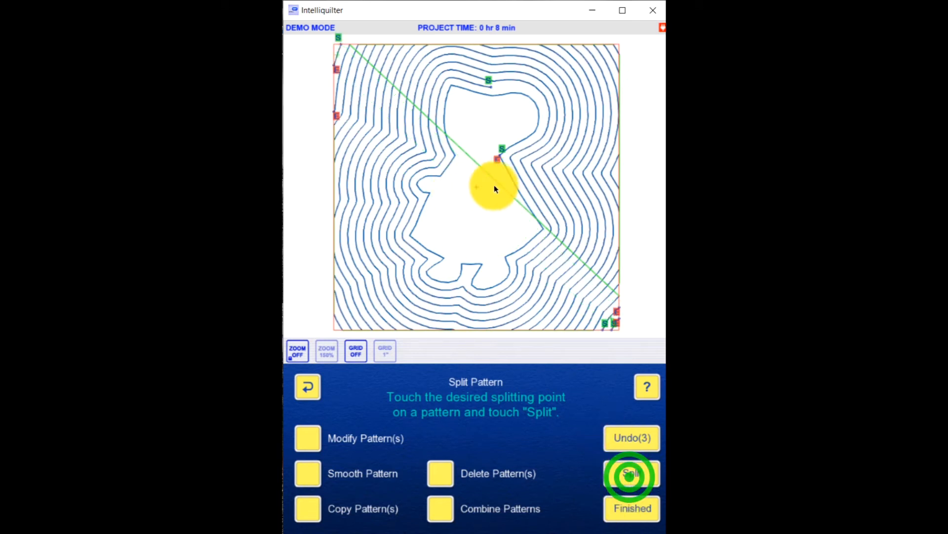
pyautogui.click(487, 182)
pyautogui.click(629, 472)
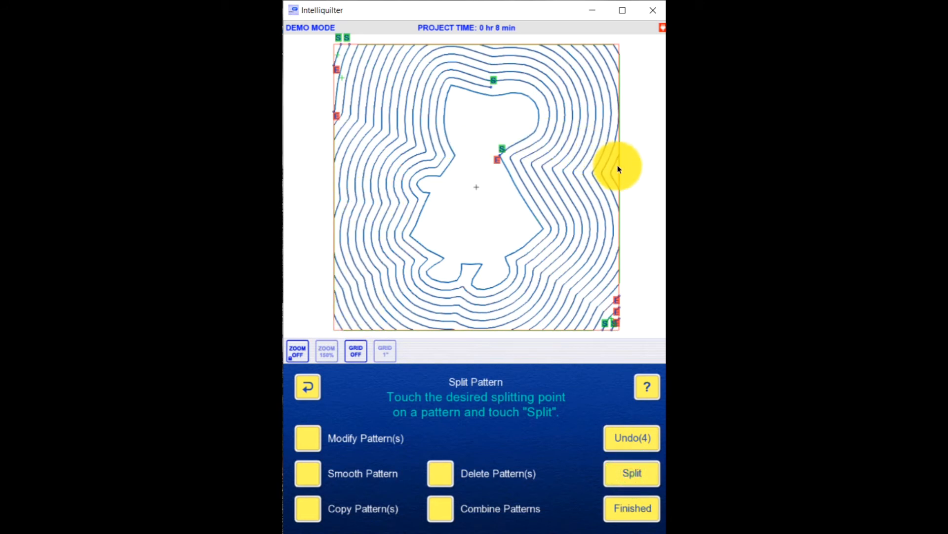
# Step: Split the echoes at the four jumpstitches running along the block's right edge
pyautogui.click(631, 473)
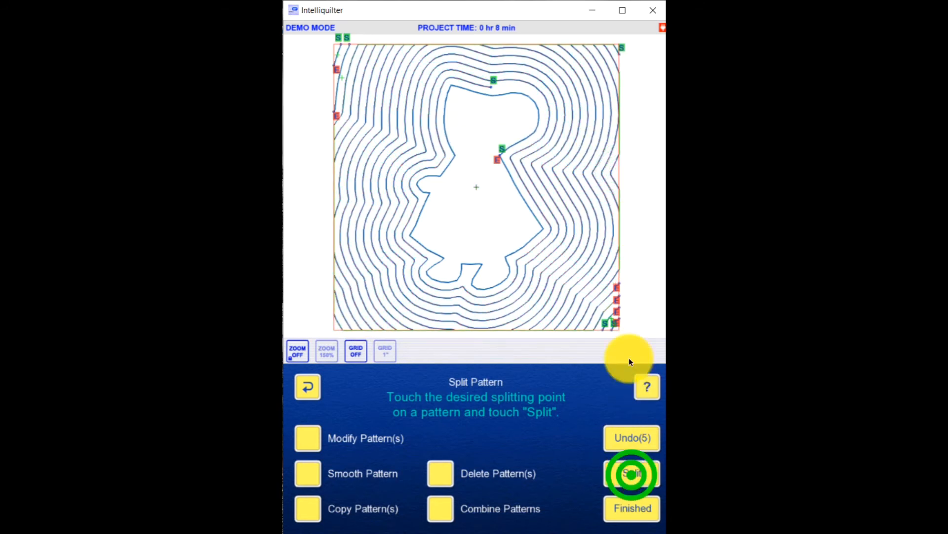
pyautogui.click(618, 197)
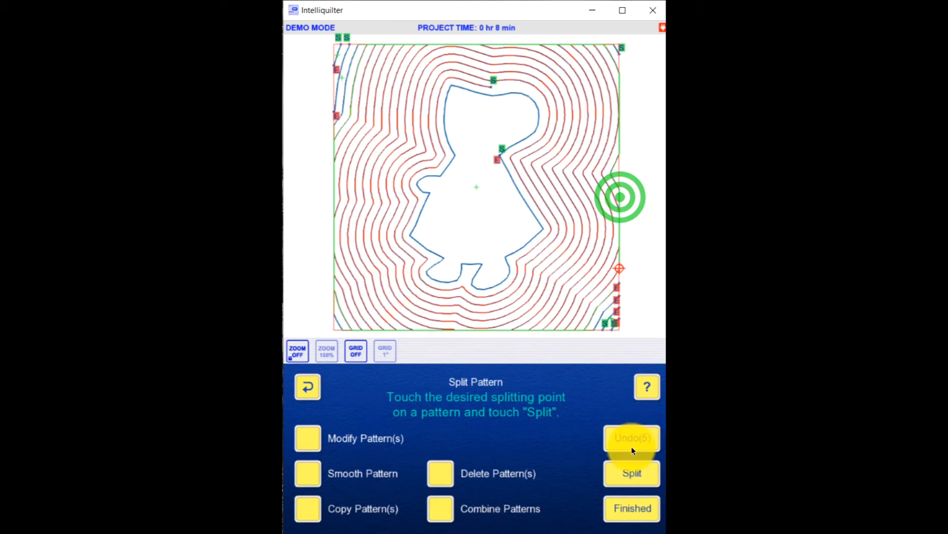
pyautogui.click(625, 477)
pyautogui.click(619, 236)
pyautogui.click(627, 473)
pyautogui.click(622, 142)
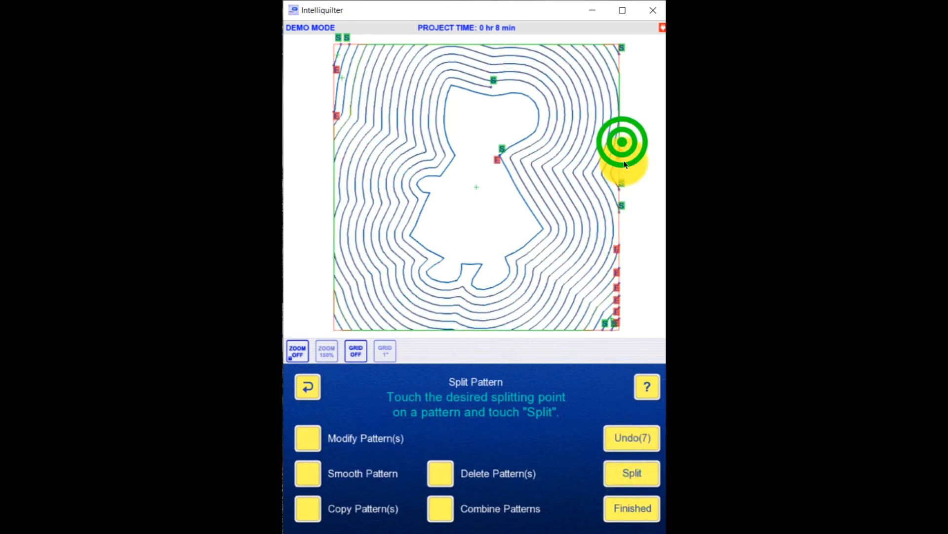
pyautogui.click(630, 476)
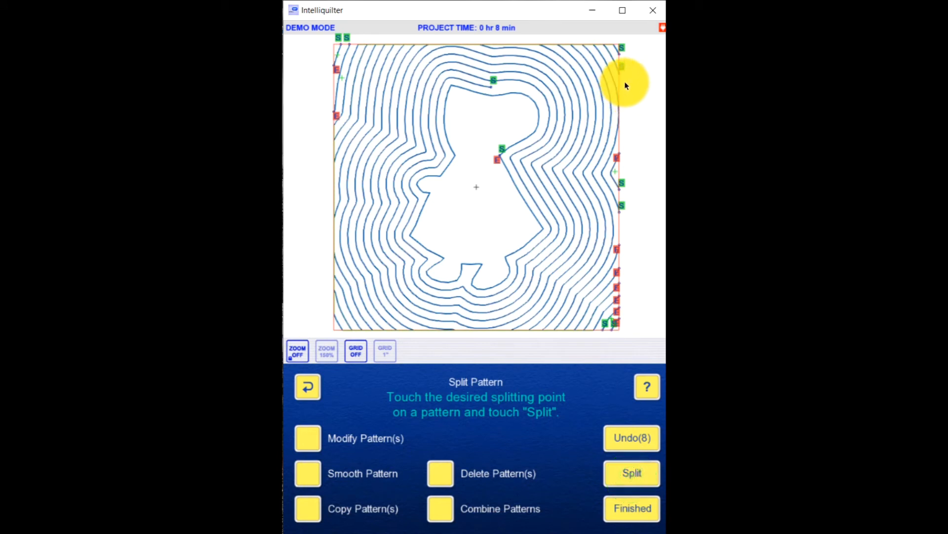
# Step: Split the echoes at the eight jumpstitches along the block's top edge, working from the right corner toward the middle
pyautogui.click(595, 44)
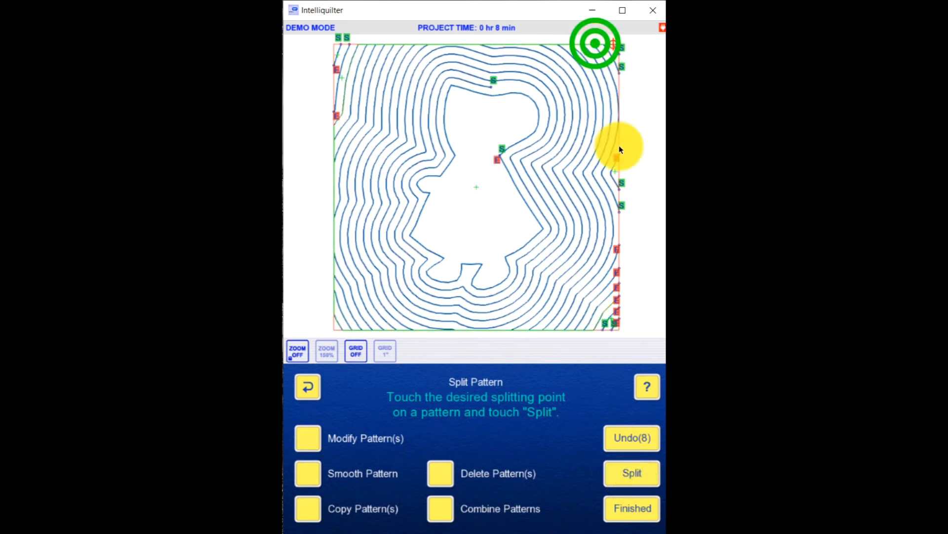
pyautogui.click(630, 473)
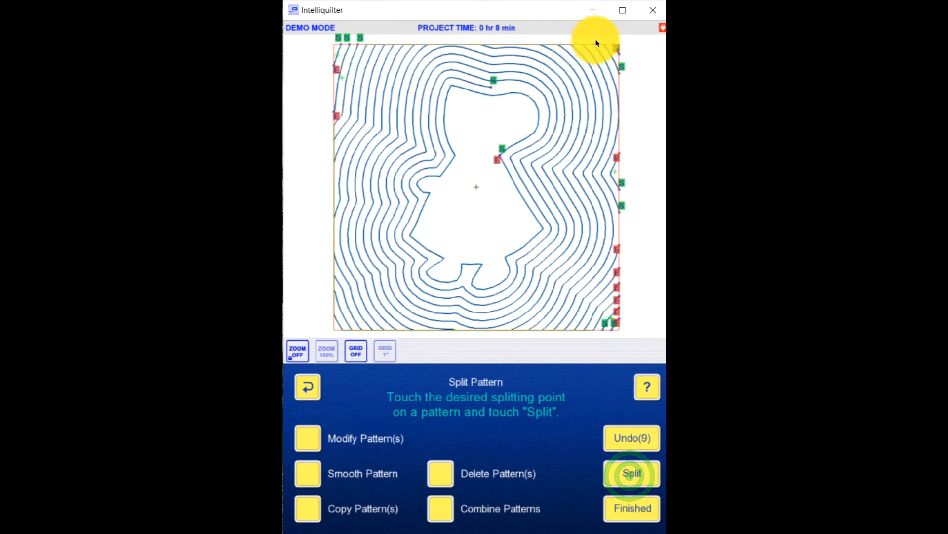
pyautogui.click(632, 473)
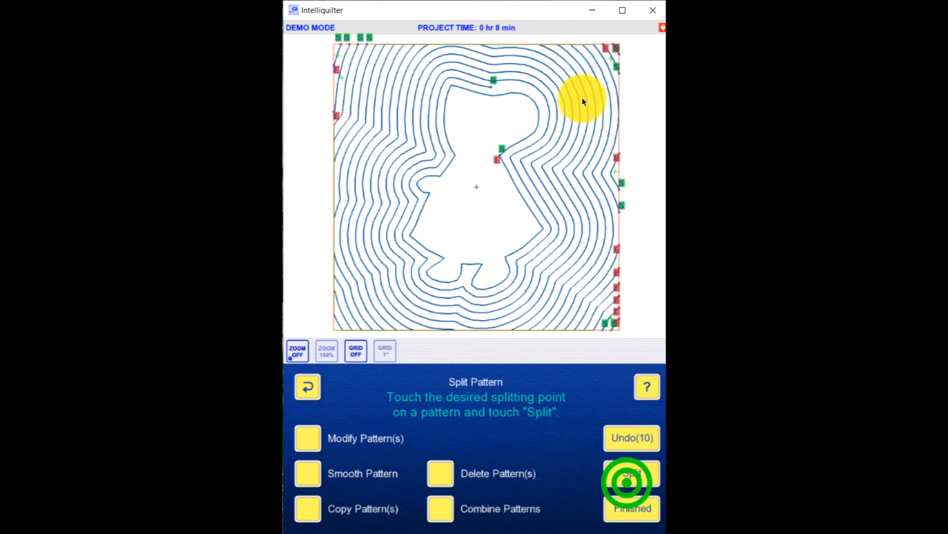
pyautogui.click(587, 44)
pyautogui.click(623, 477)
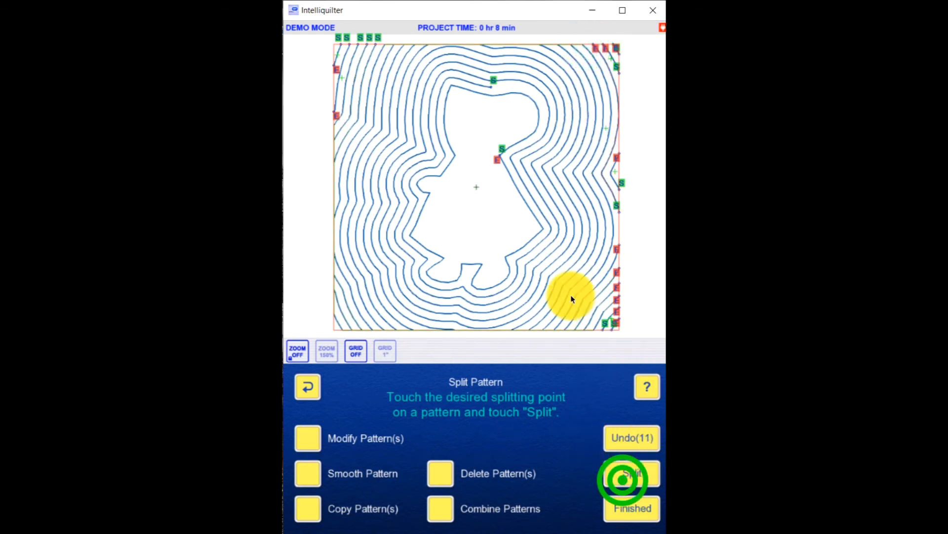
pyautogui.click(573, 44)
pyautogui.click(629, 475)
pyautogui.click(567, 43)
pyautogui.click(628, 473)
pyautogui.click(548, 42)
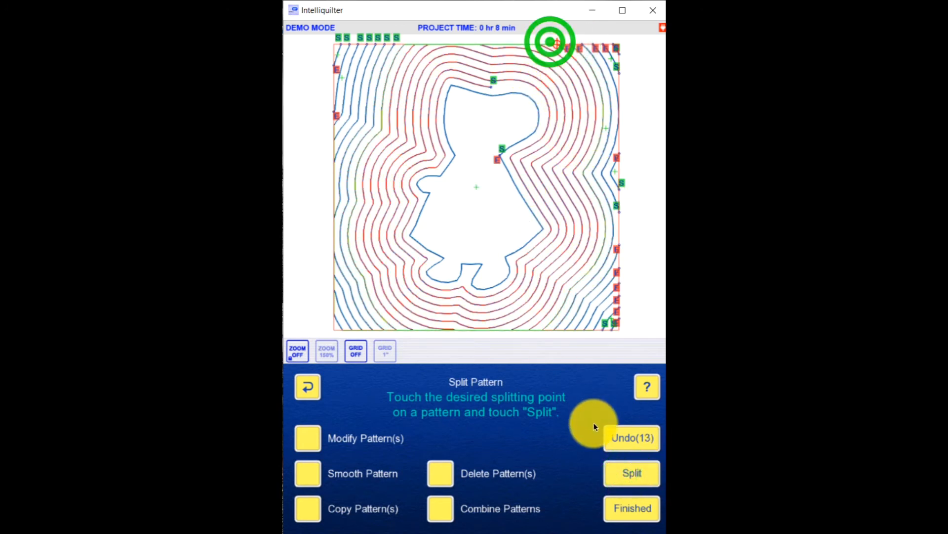
pyautogui.click(638, 474)
pyautogui.click(513, 43)
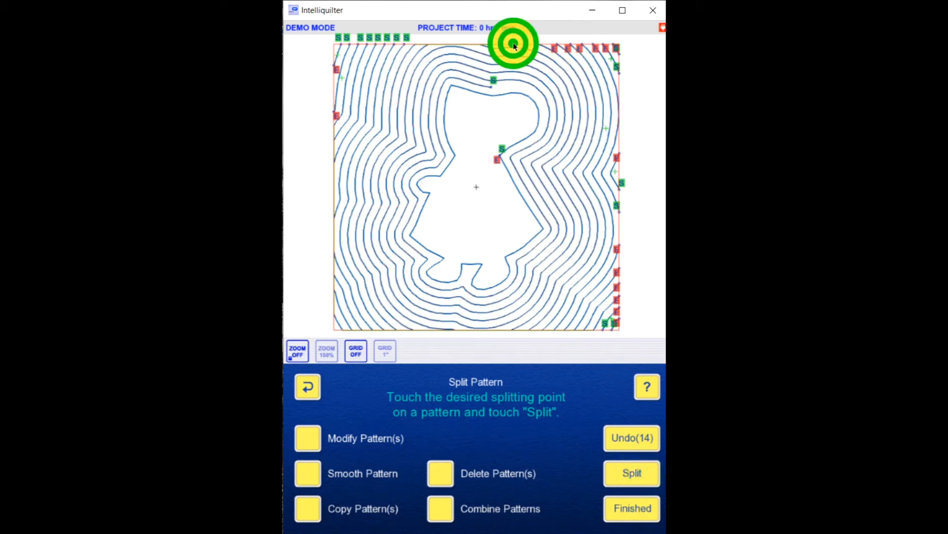
pyautogui.click(632, 473)
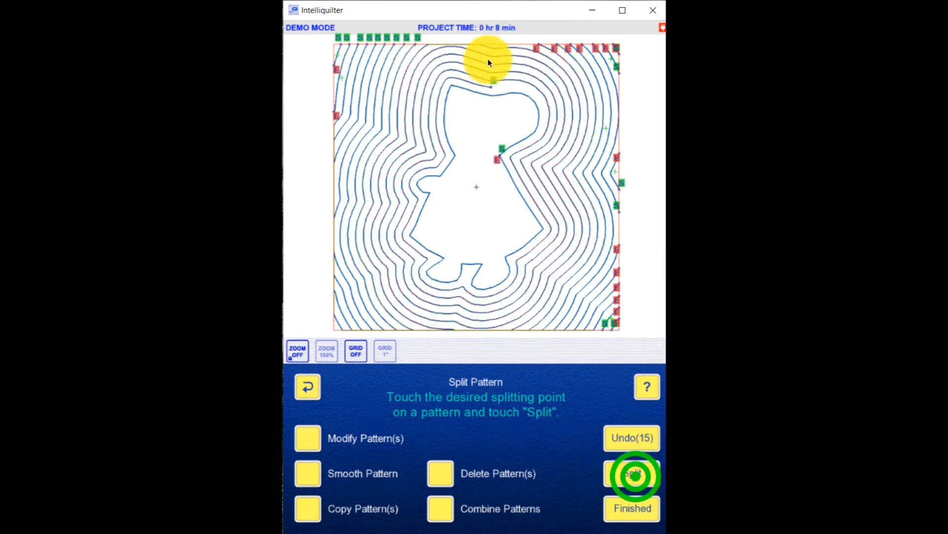
pyautogui.click(458, 44)
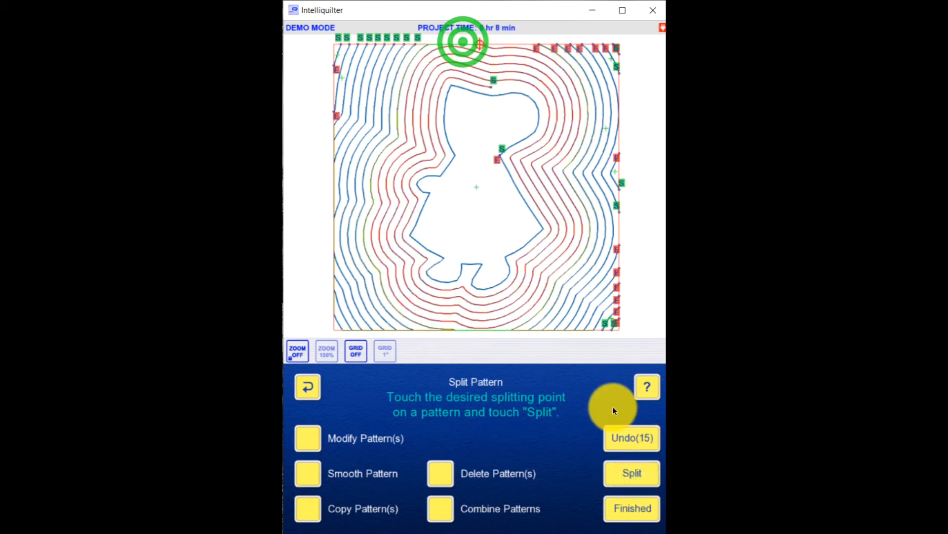
pyautogui.click(628, 474)
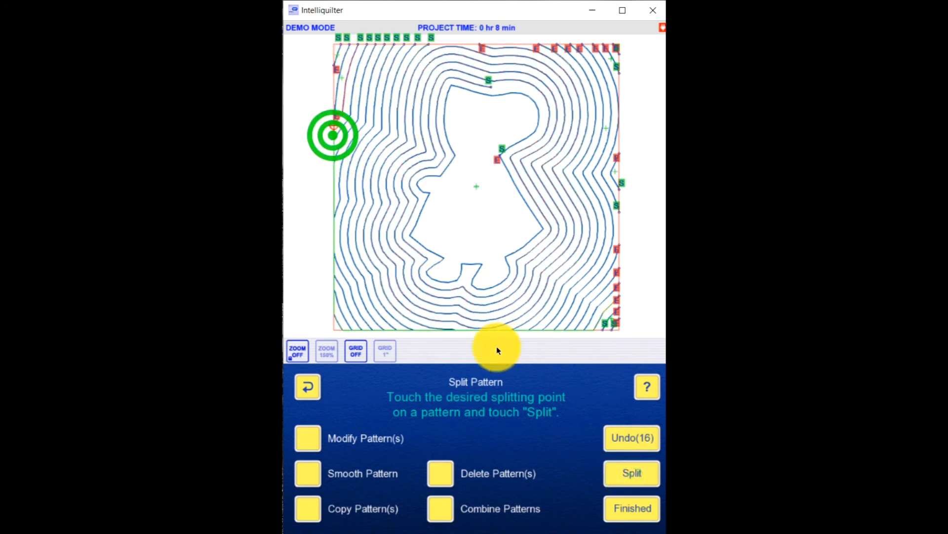
# Step: Split the echoes at the three jumpstitches along the block's left edge
pyautogui.click(627, 475)
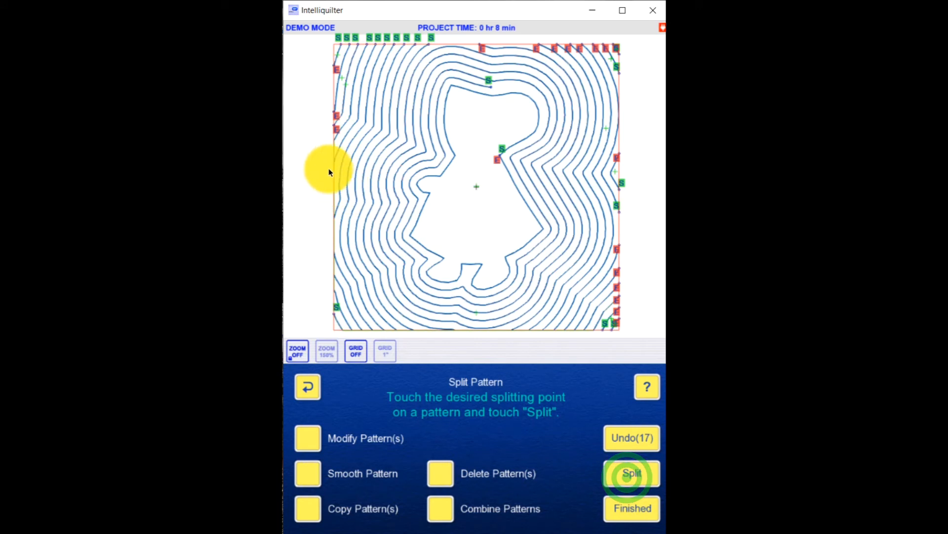
pyautogui.click(333, 151)
pyautogui.click(633, 473)
pyautogui.click(333, 193)
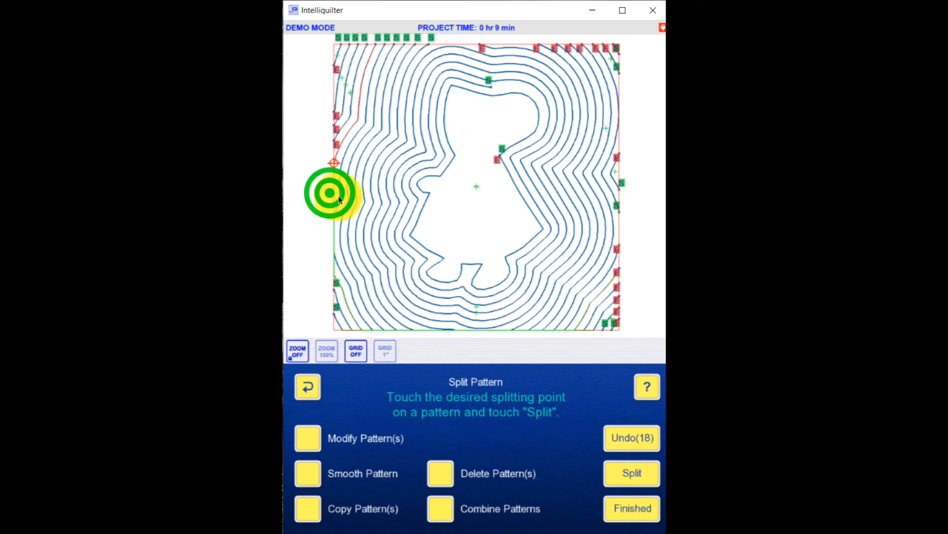
pyautogui.click(644, 474)
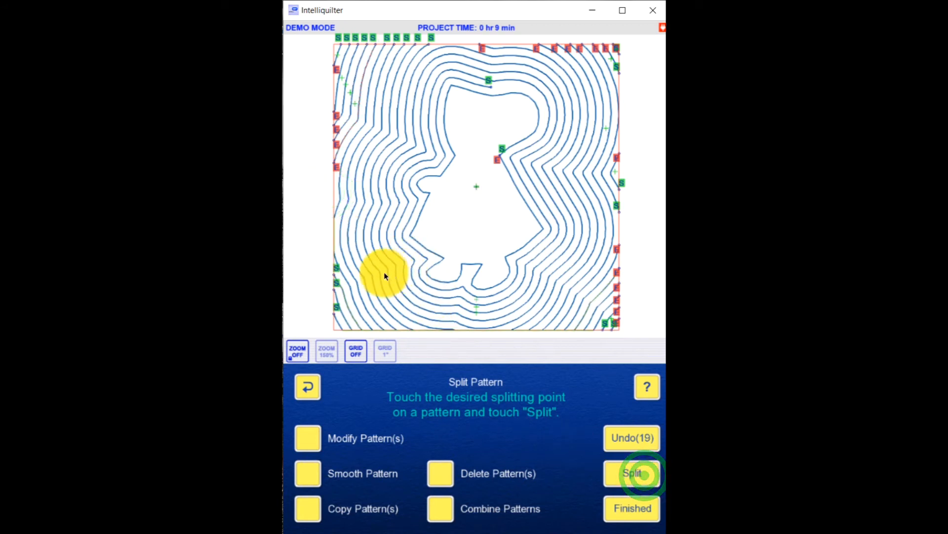
# Step: Split the echoes at the eight jumpstitches along the block's bottom edge, working from the left corner, and finish editing patterns
pyautogui.click(347, 329)
pyautogui.click(639, 477)
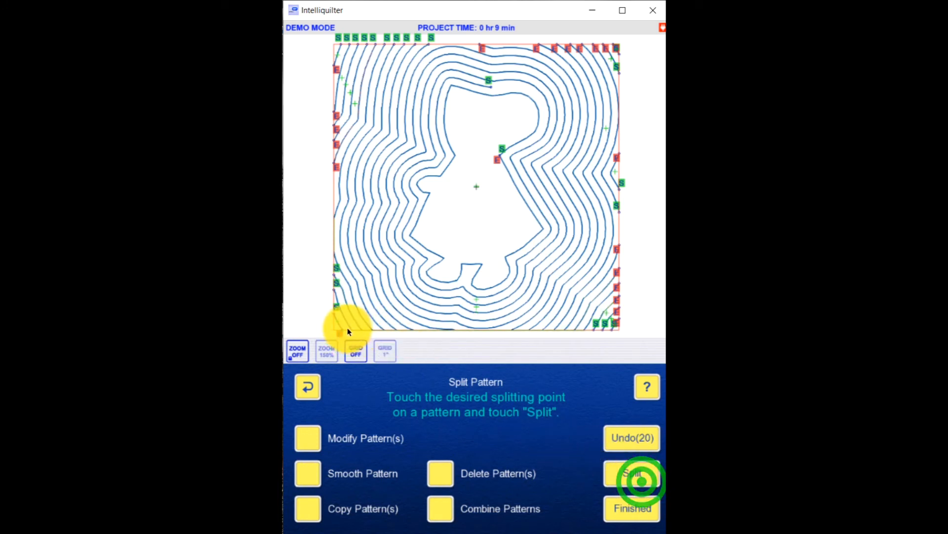
pyautogui.click(353, 330)
pyautogui.click(638, 474)
pyautogui.click(365, 330)
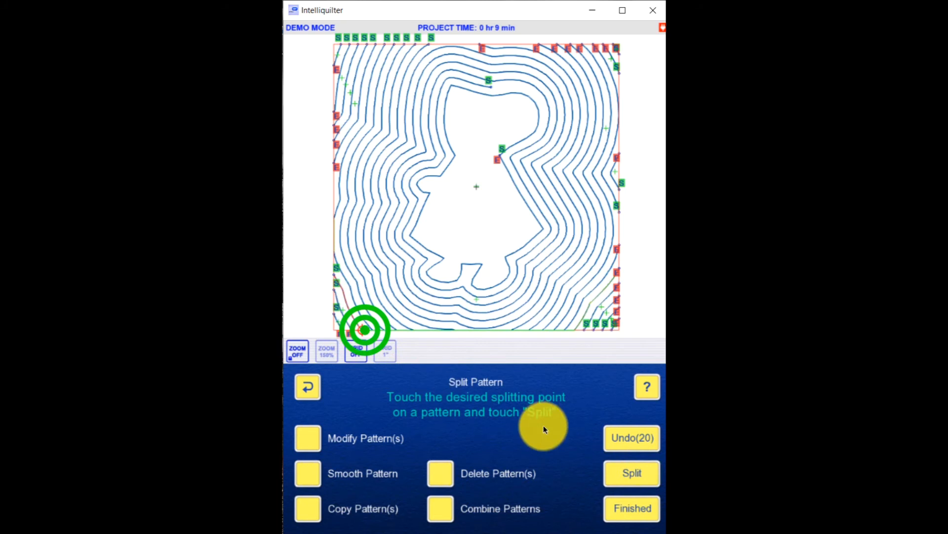
pyautogui.click(638, 476)
pyautogui.click(377, 332)
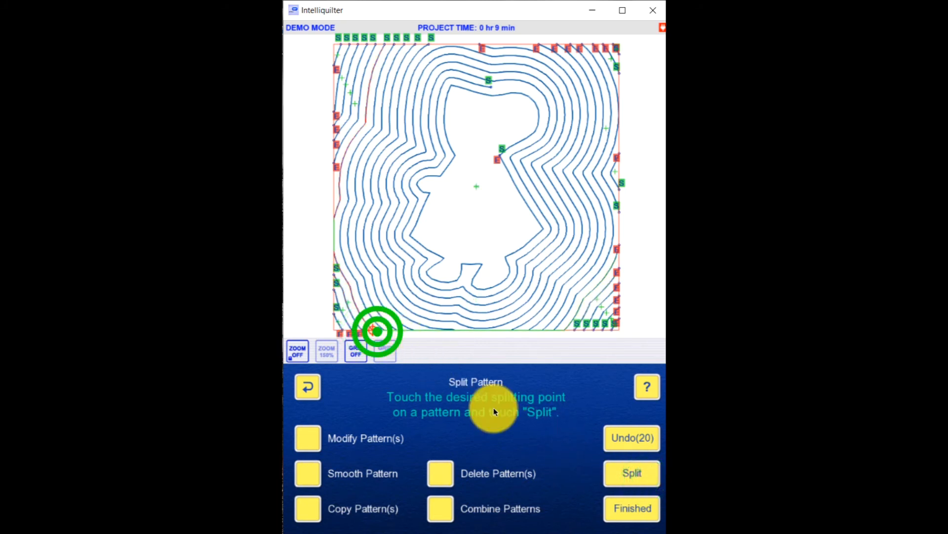
pyautogui.click(625, 475)
pyautogui.click(385, 332)
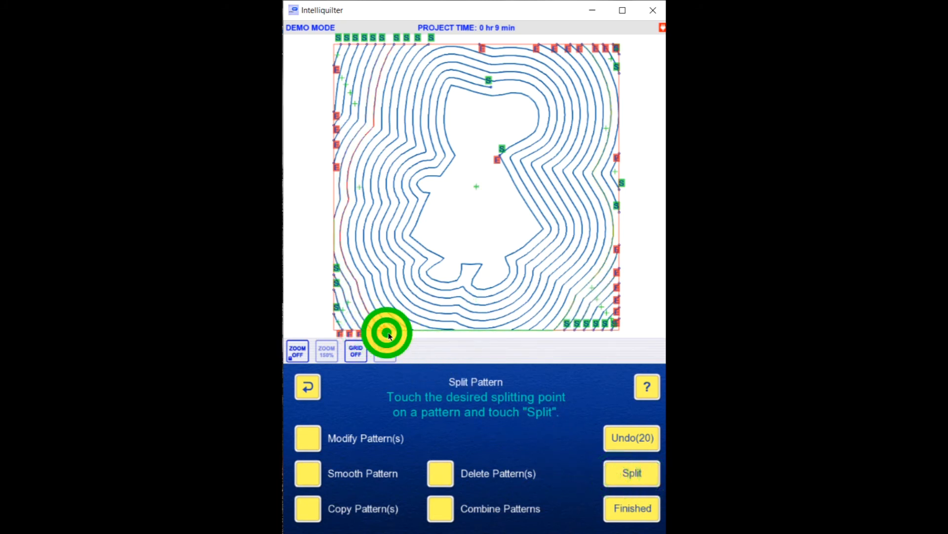
pyautogui.click(638, 474)
pyautogui.click(402, 328)
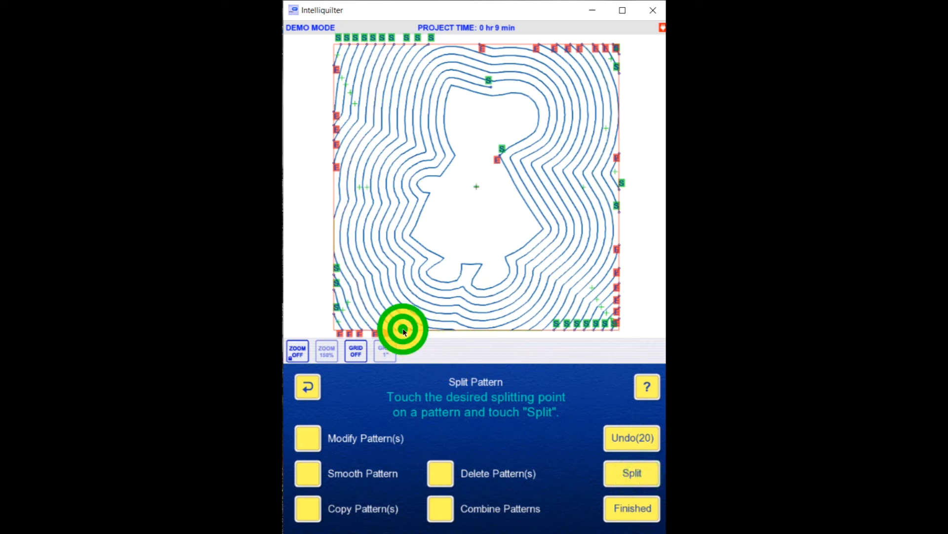
pyautogui.click(638, 471)
pyautogui.click(420, 331)
pyautogui.click(648, 483)
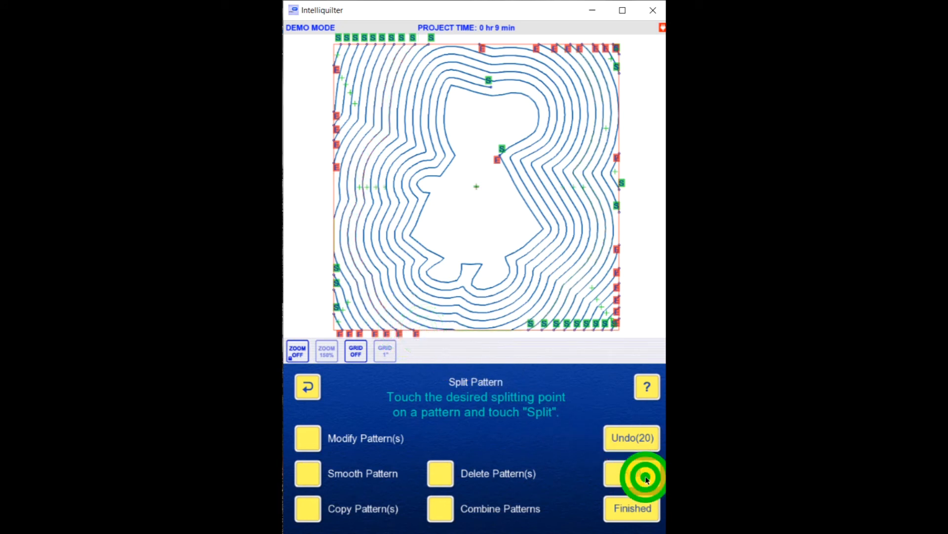
pyautogui.click(486, 331)
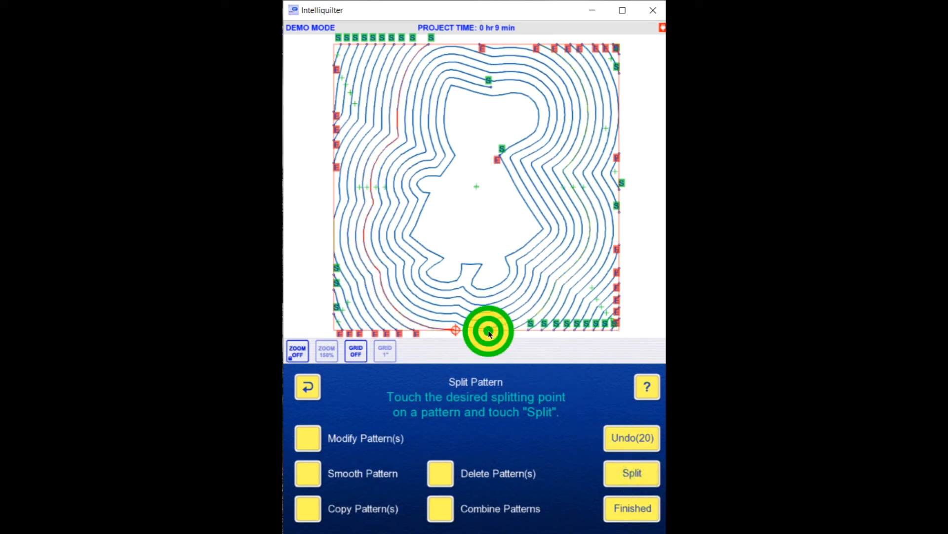
pyautogui.click(637, 472)
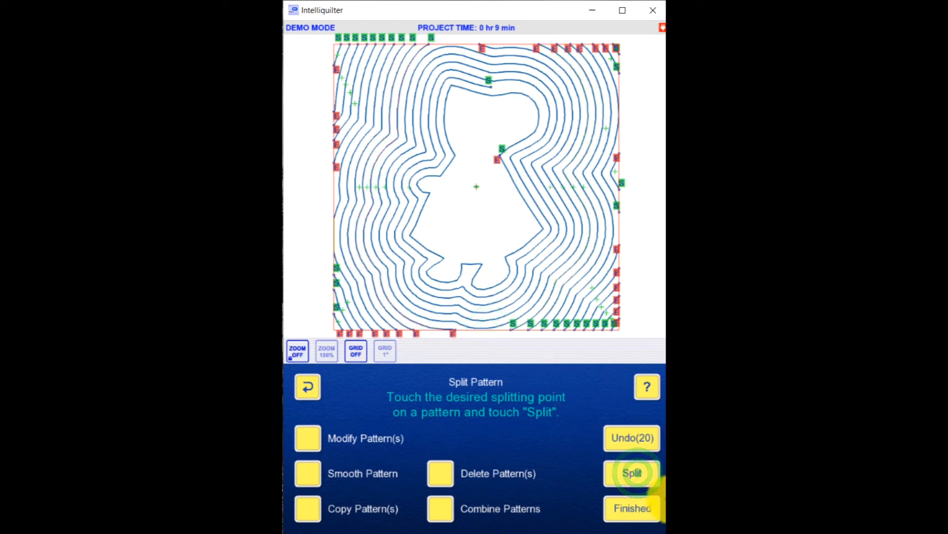
pyautogui.click(634, 509)
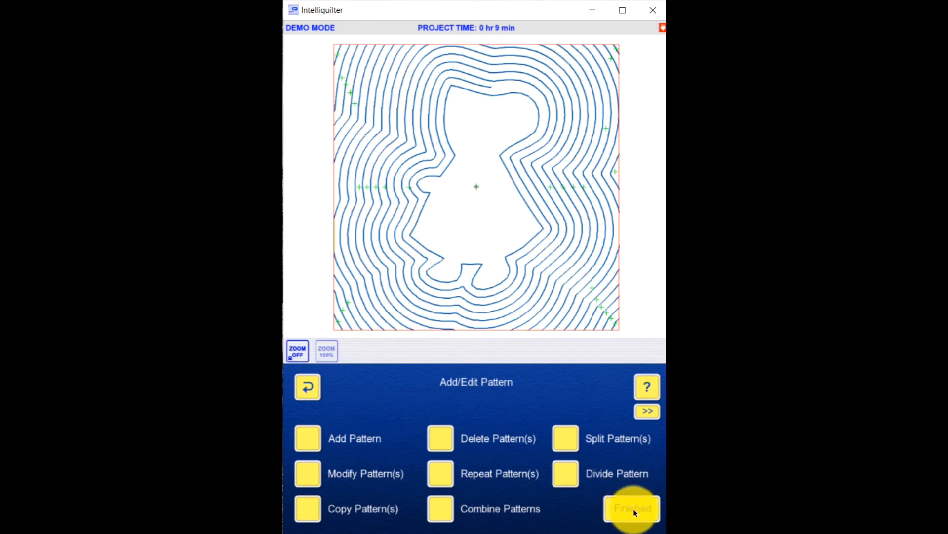
pyautogui.click(637, 511)
# Step: Start the stitching sequence with the inner spiral echo and connect the adjacent echo segment on its left with Continuous Sewing
pyautogui.click(641, 442)
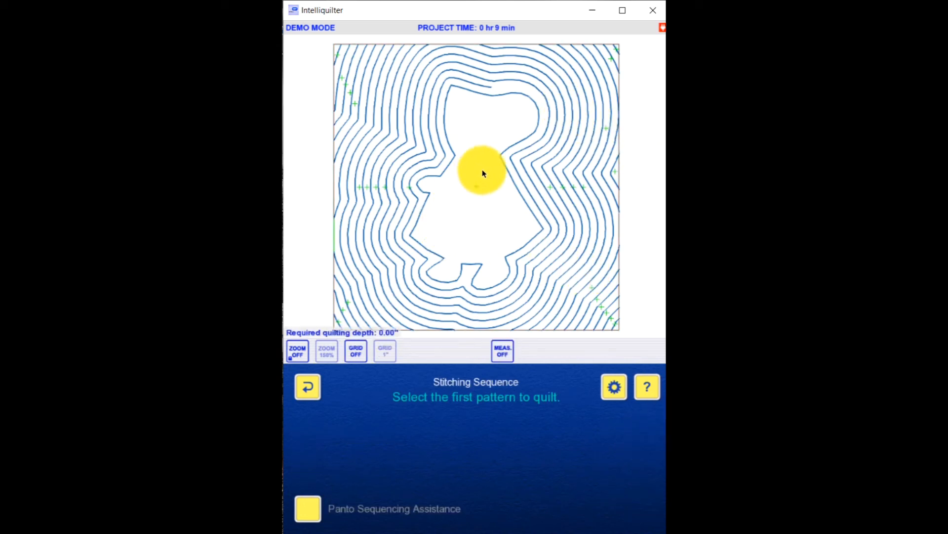
pyautogui.click(448, 79)
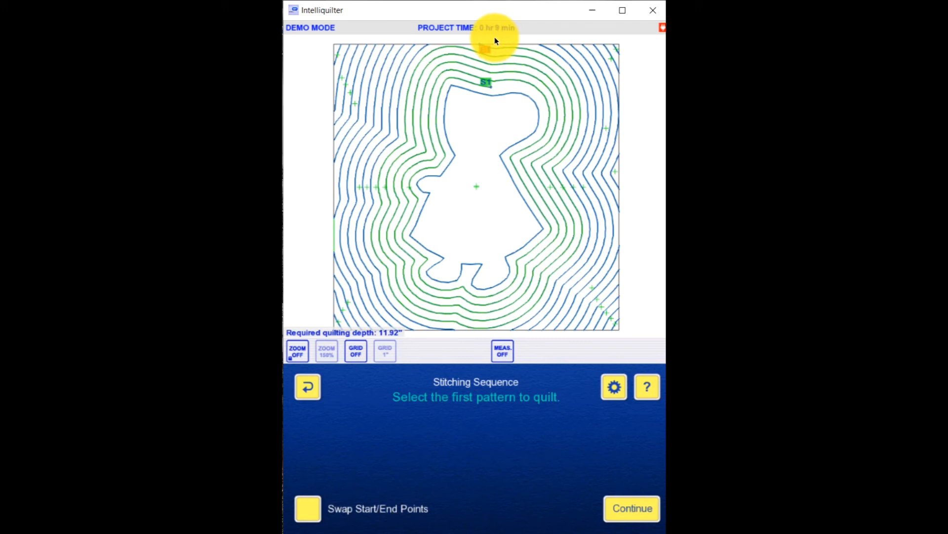
pyautogui.click(621, 508)
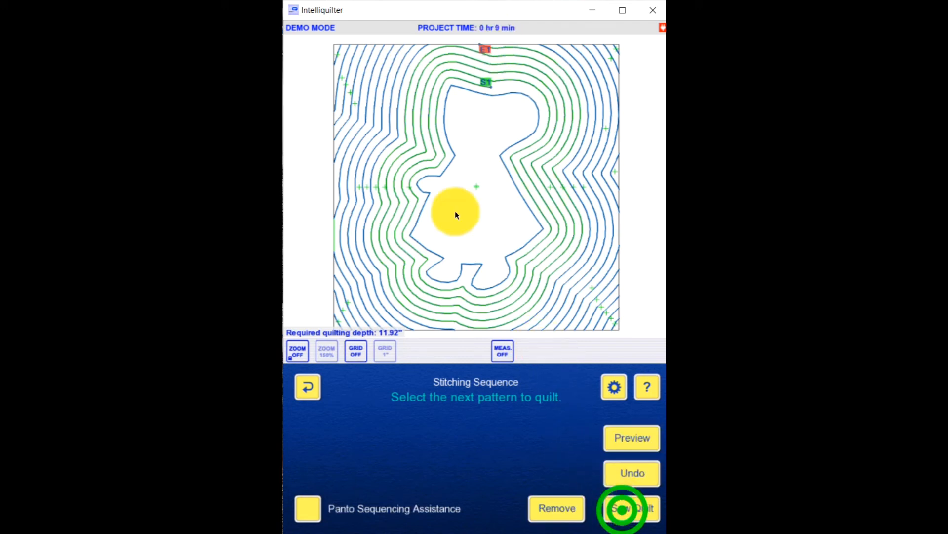
pyautogui.click(416, 58)
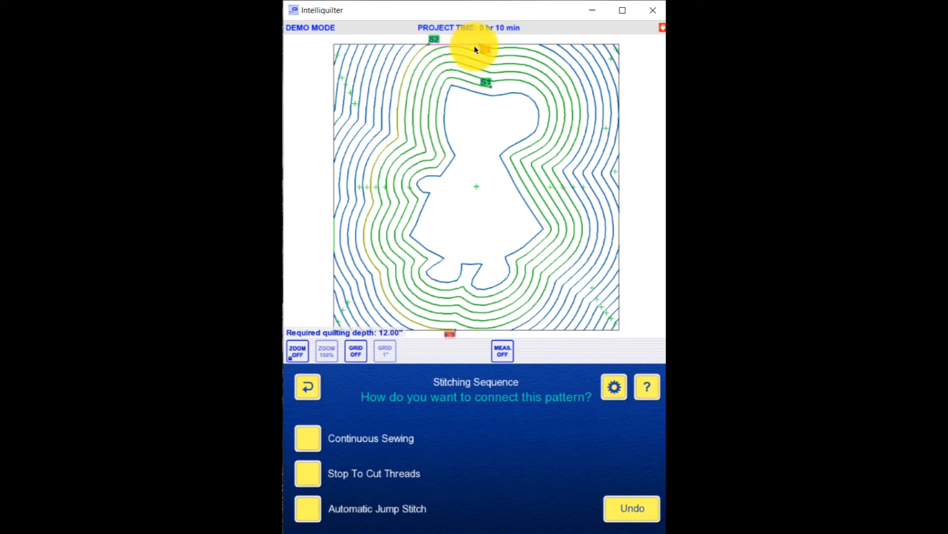
pyautogui.click(307, 443)
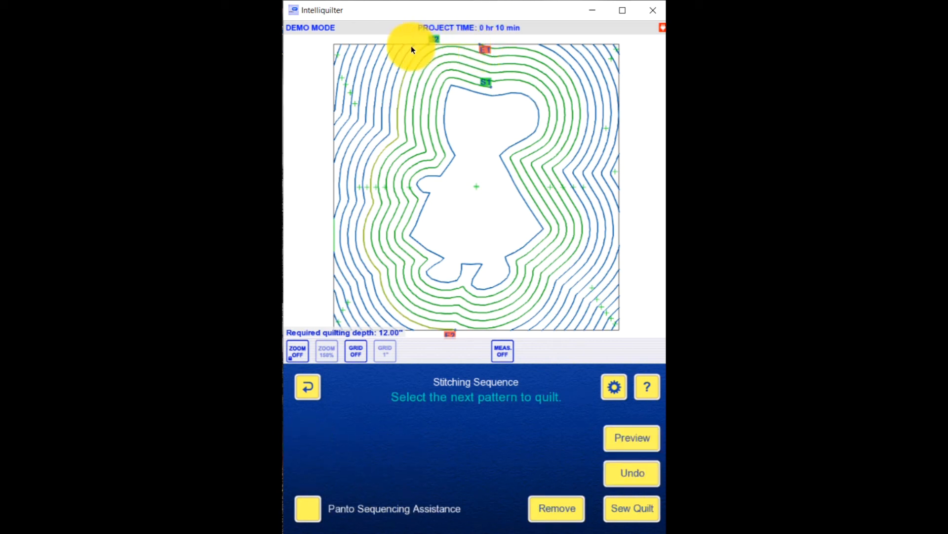
pyautogui.click(559, 58)
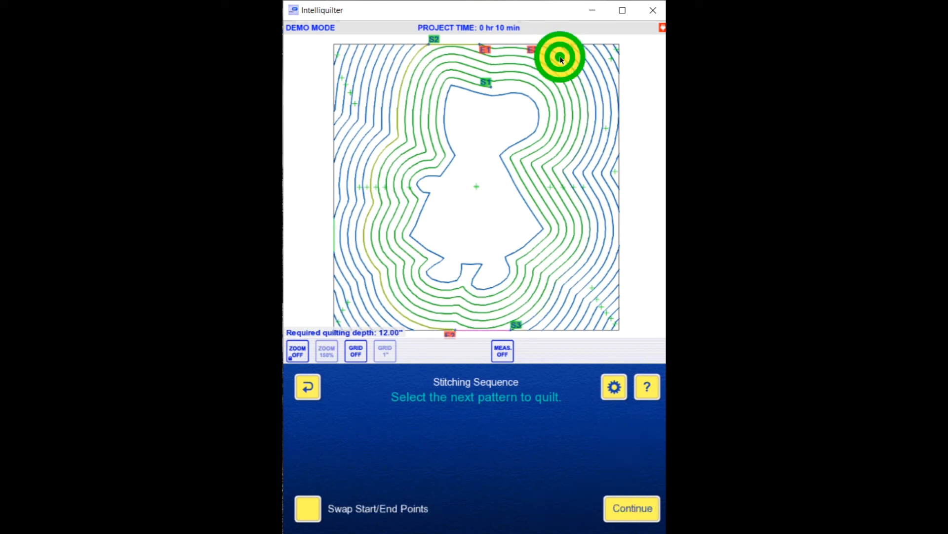
pyautogui.click(306, 509)
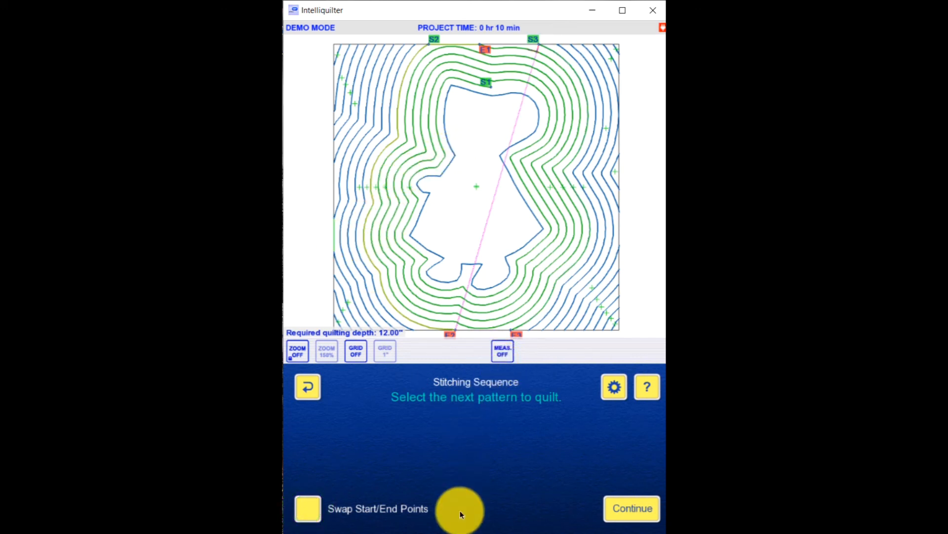
pyautogui.click(620, 510)
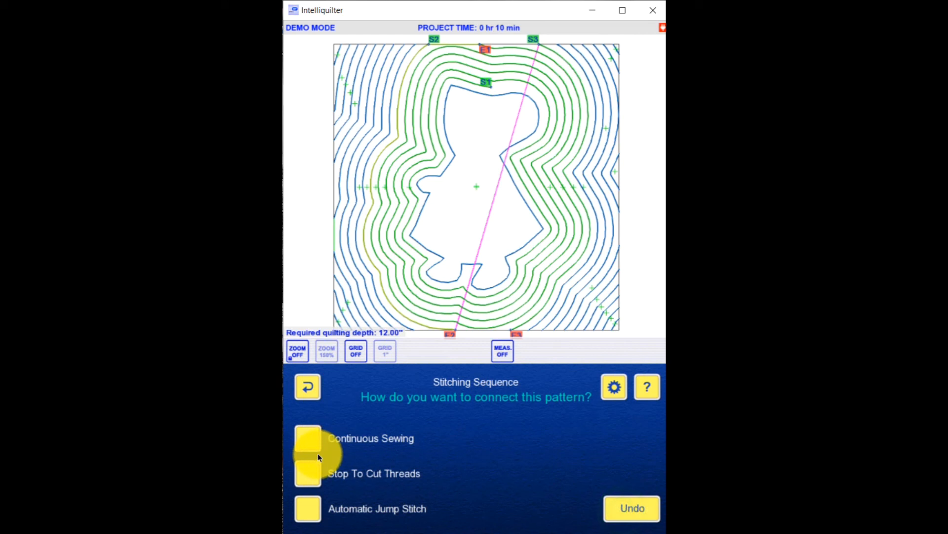
pyautogui.click(308, 473)
pyautogui.click(621, 477)
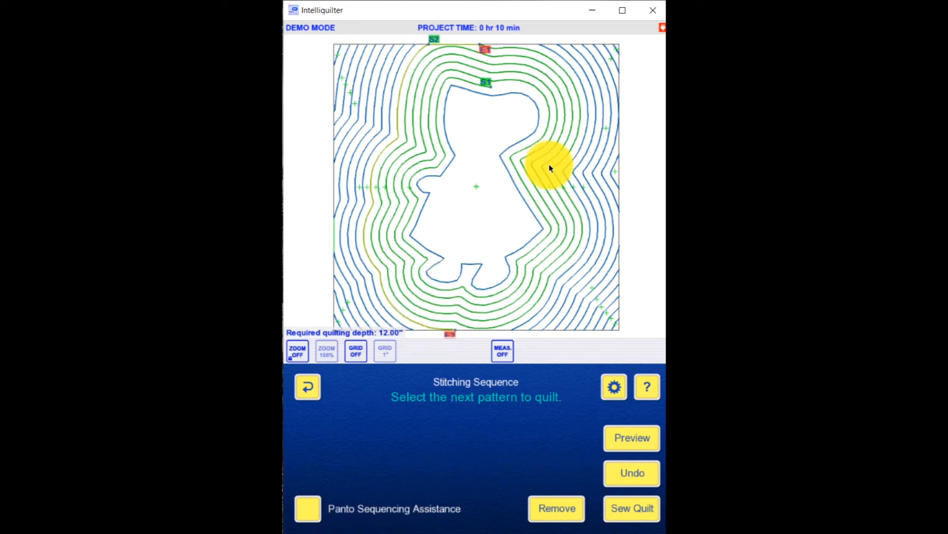
# Step: Sequence the next two echo segments outward on the block's left side with Continuous Sewing, swapping the first to start at the bottom edge
pyautogui.click(395, 319)
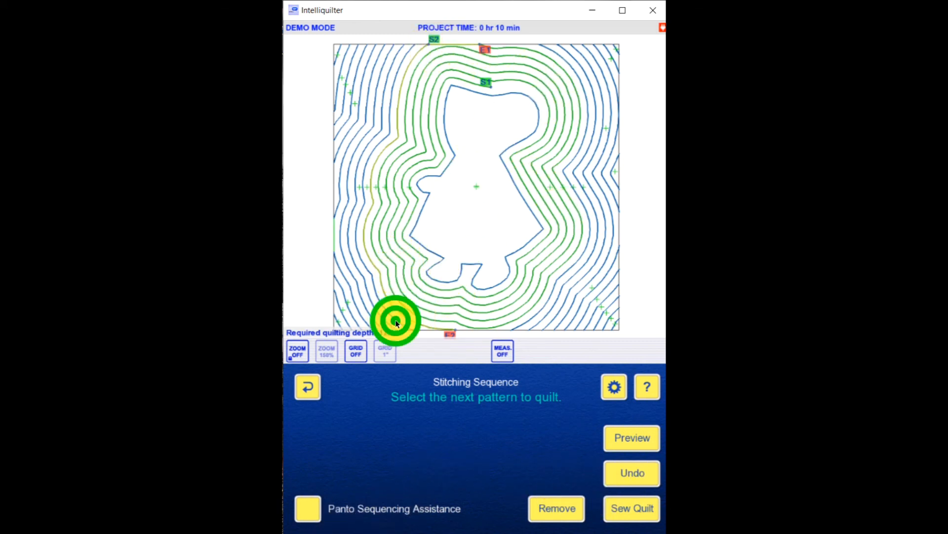
pyautogui.click(307, 511)
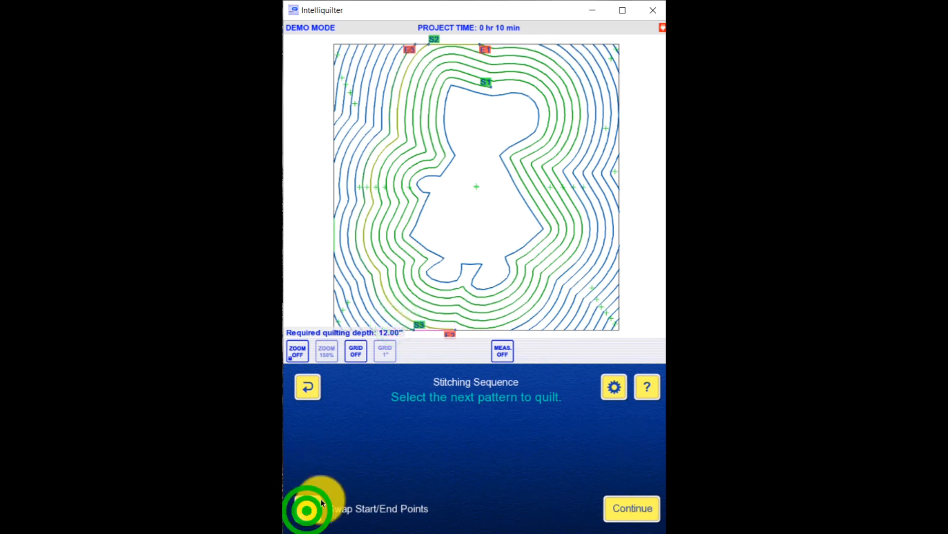
pyautogui.click(623, 507)
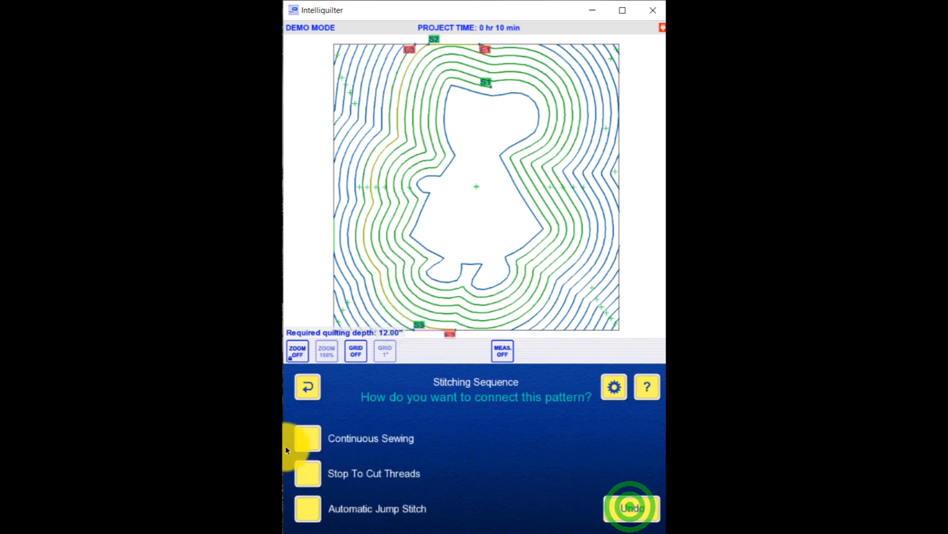
pyautogui.click(308, 437)
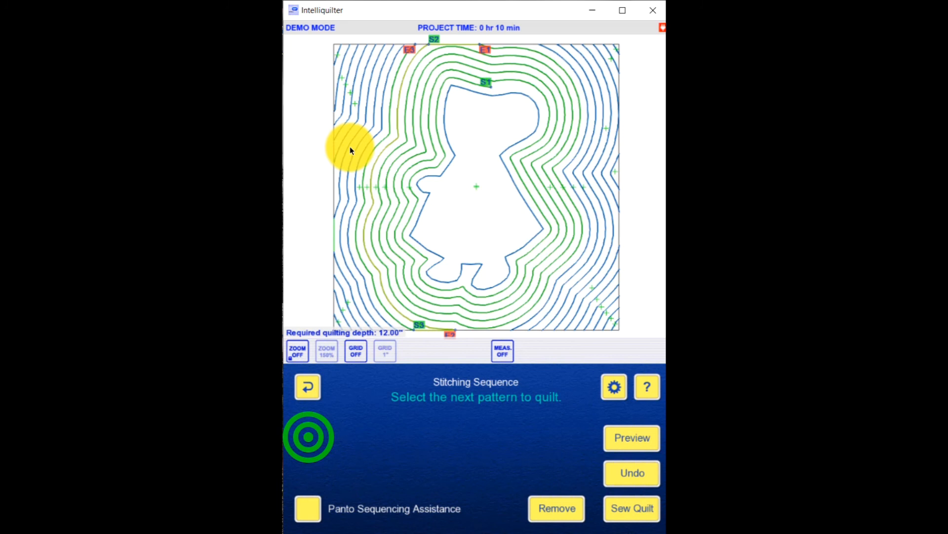
pyautogui.click(388, 73)
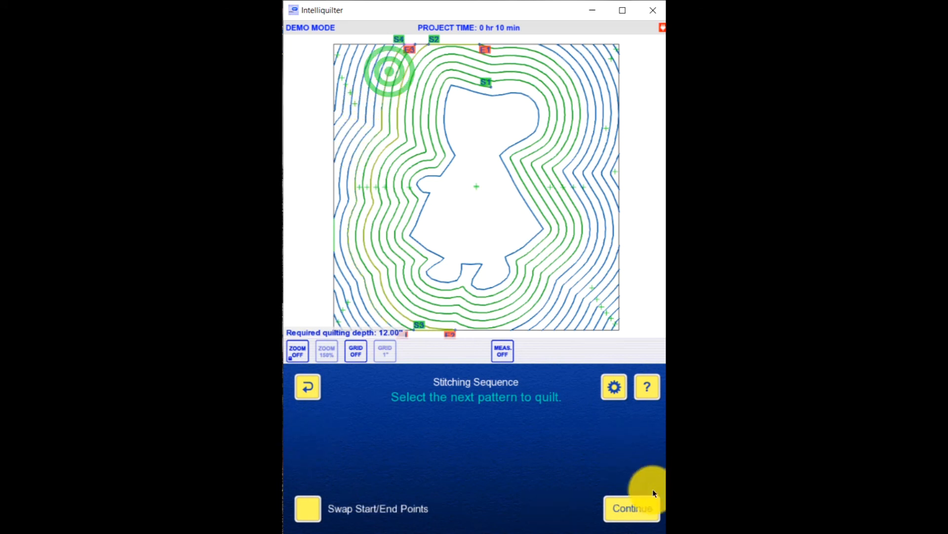
pyautogui.click(636, 508)
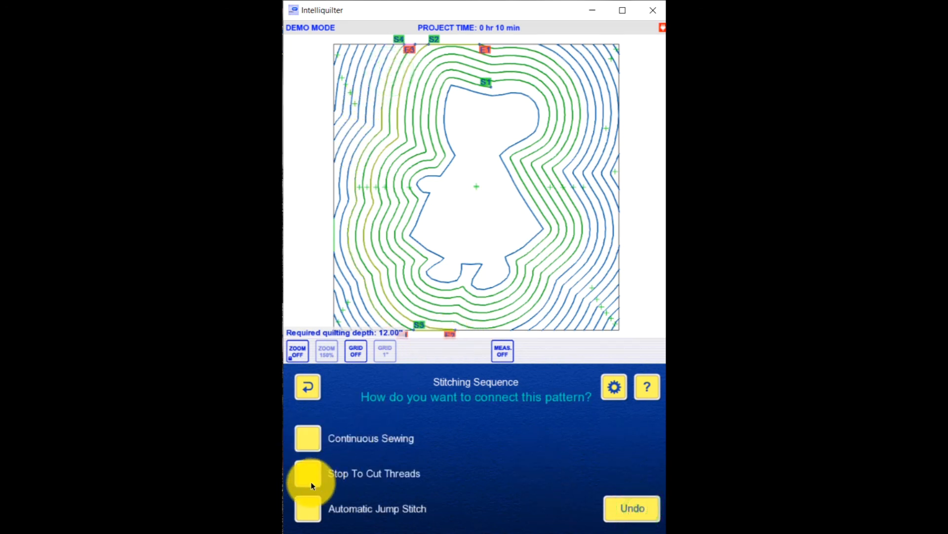
pyautogui.click(307, 438)
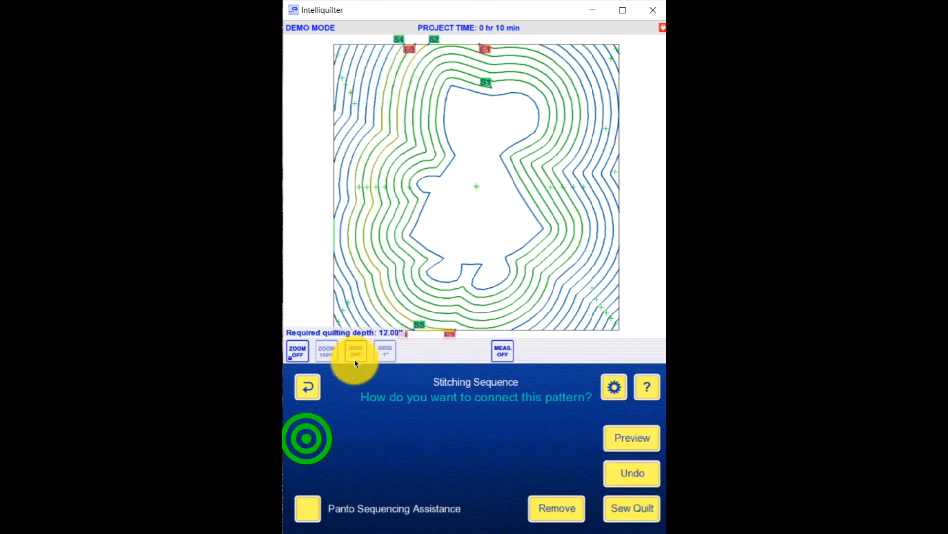
# Step: Add the fifth piece, the next echo segment outward on the left, swapped to start at the bottom edge, with Continuous Sewing
pyautogui.click(365, 312)
pyautogui.click(305, 509)
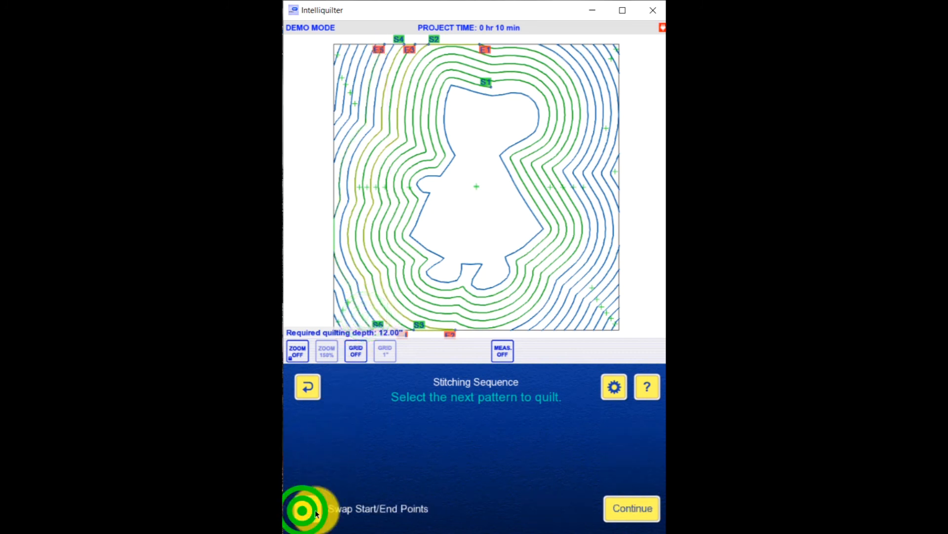
pyautogui.click(634, 508)
pyautogui.click(318, 445)
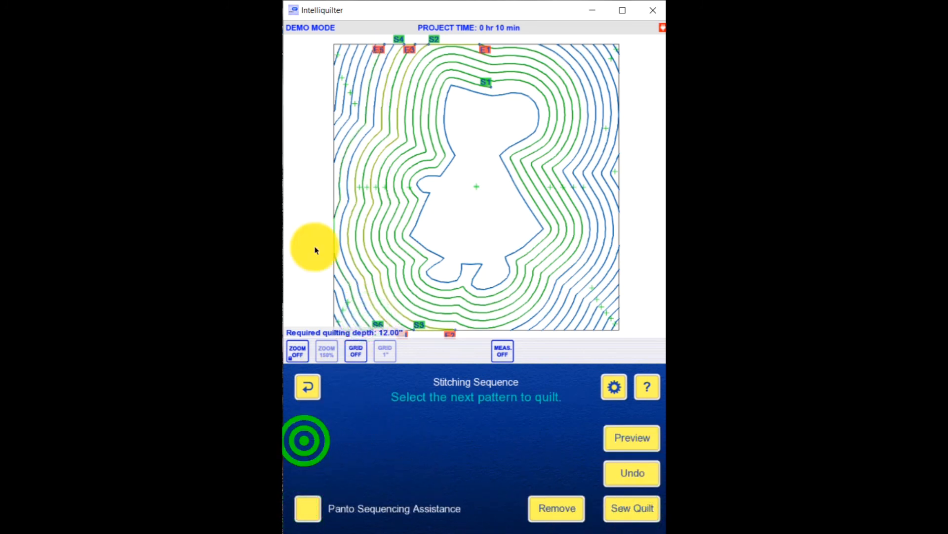